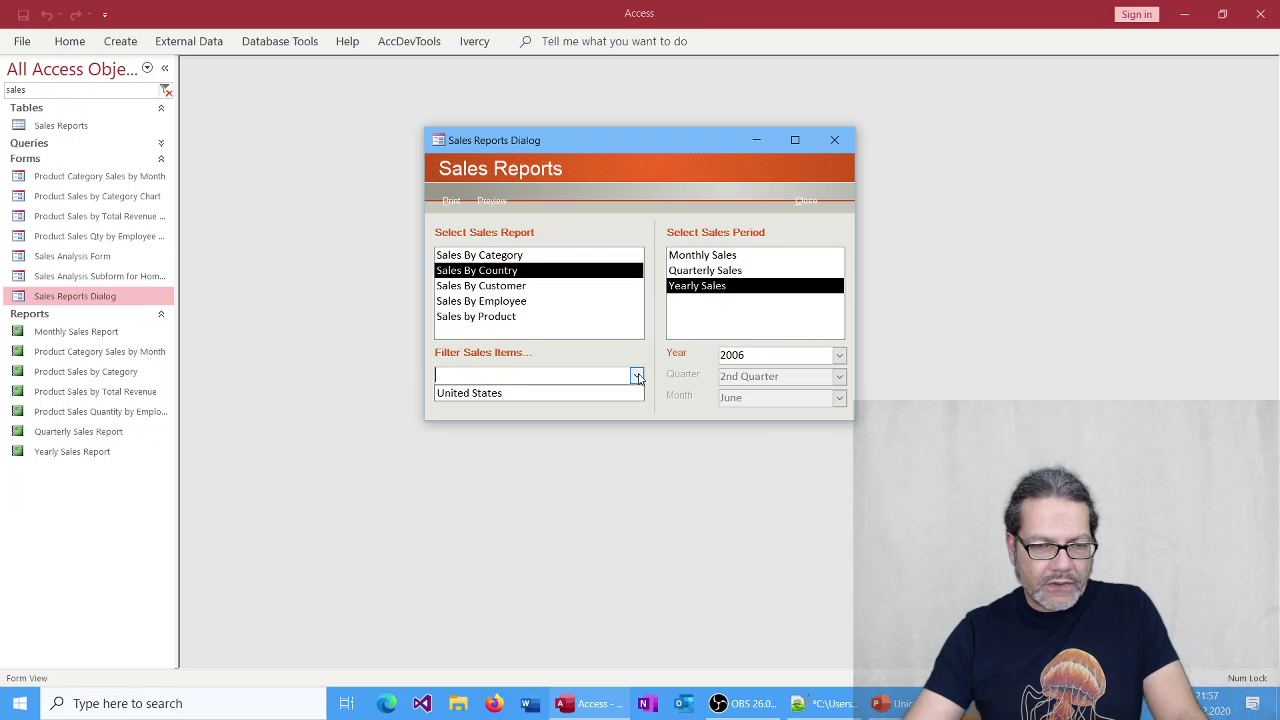
Step: Preview the 2006 yearly Sales by Product report filtered to Northwind Traders Crab Meat, and close the report
{"action": "left_click", "coordinate": [512, 287]}
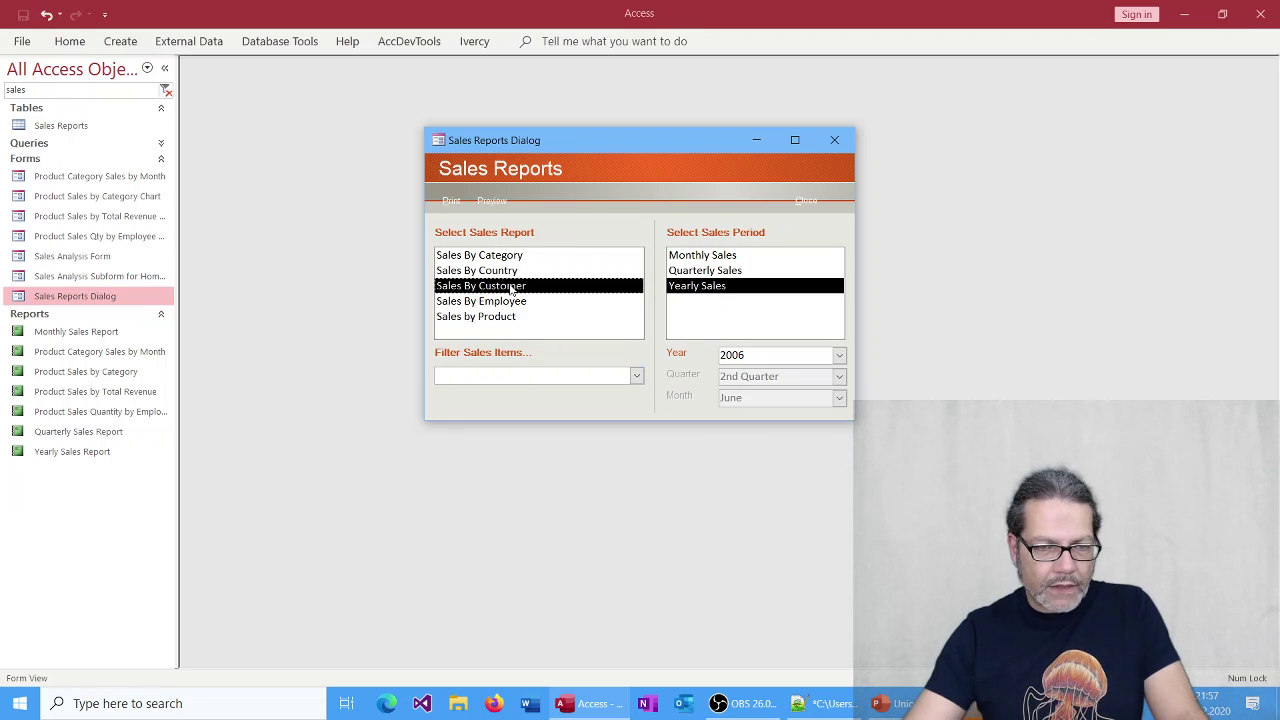
{"action": "left_click", "coordinate": [508, 317]}
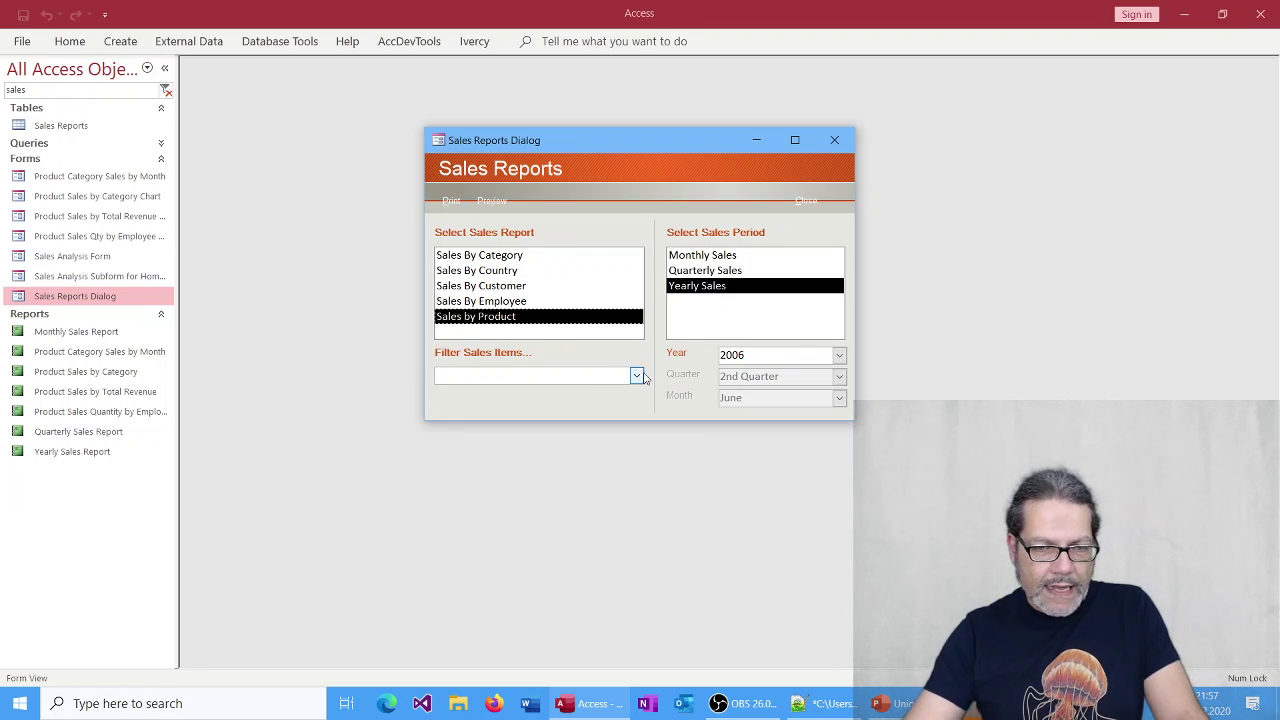
{"action": "left_click", "coordinate": [637, 376]}
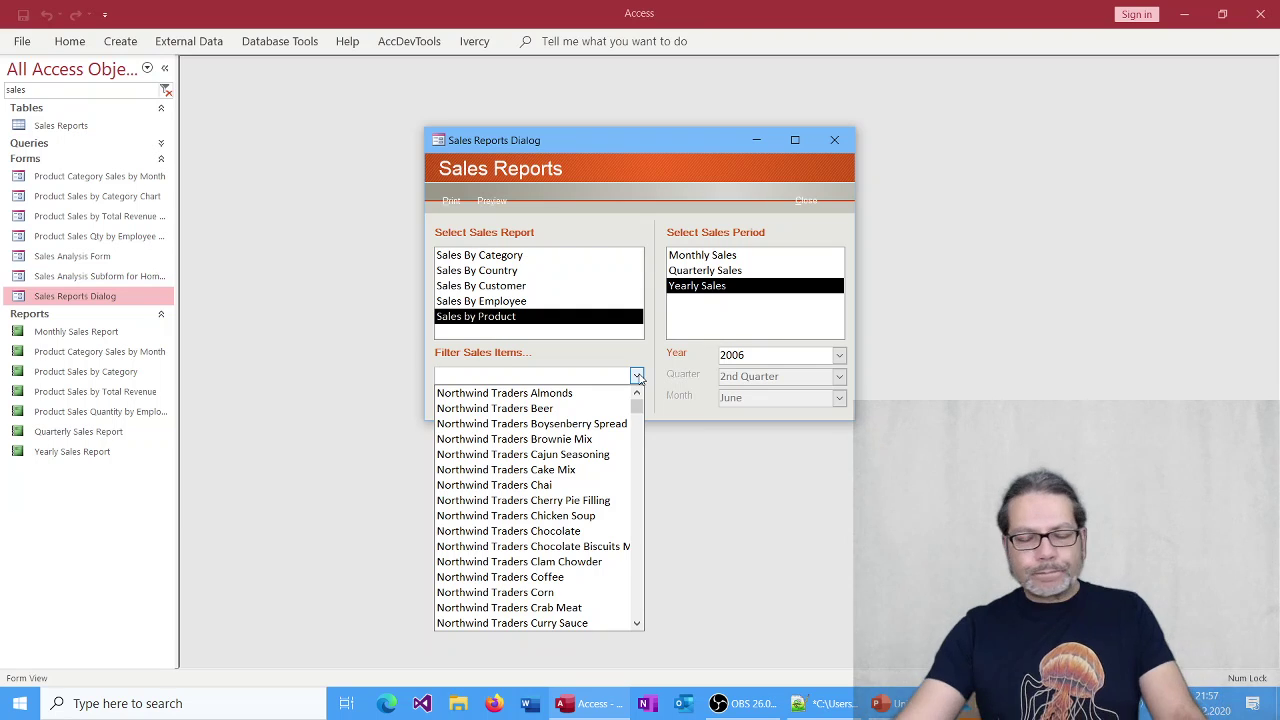
{"action": "scroll", "coordinate": [624, 425], "scroll_direction": "down", "scroll_amount": 3}
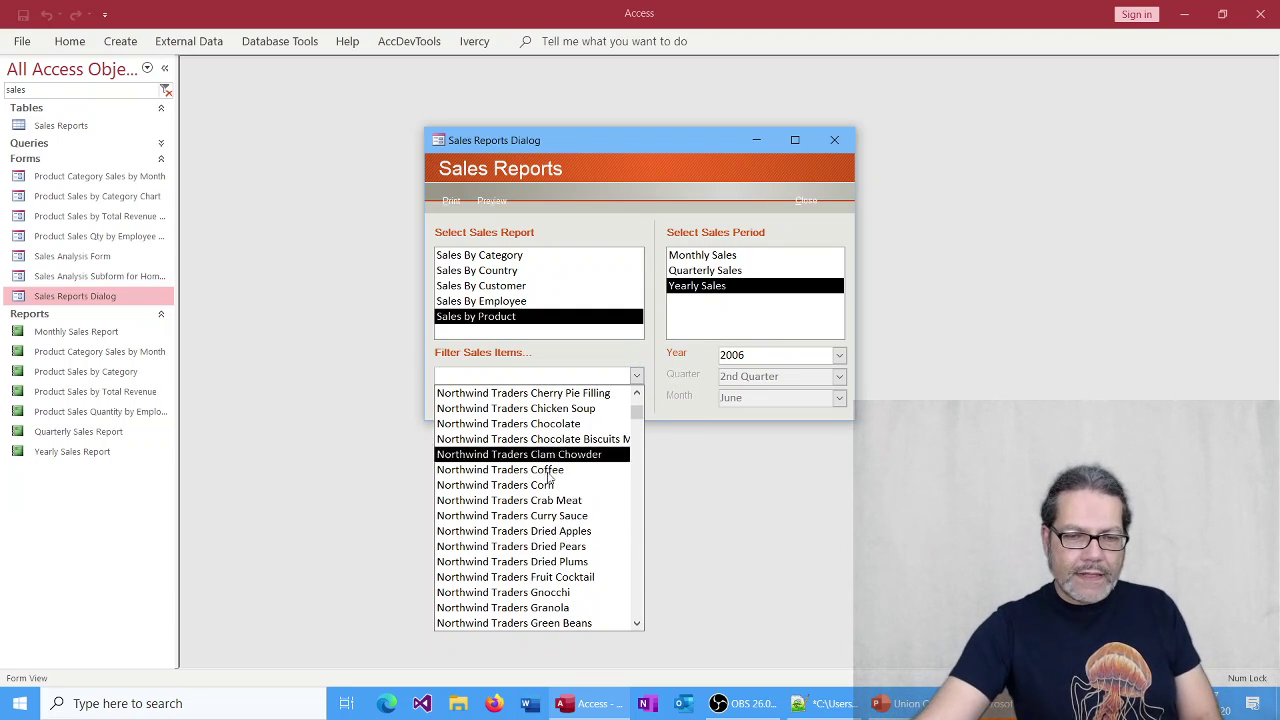
{"action": "left_click", "coordinate": [486, 500]}
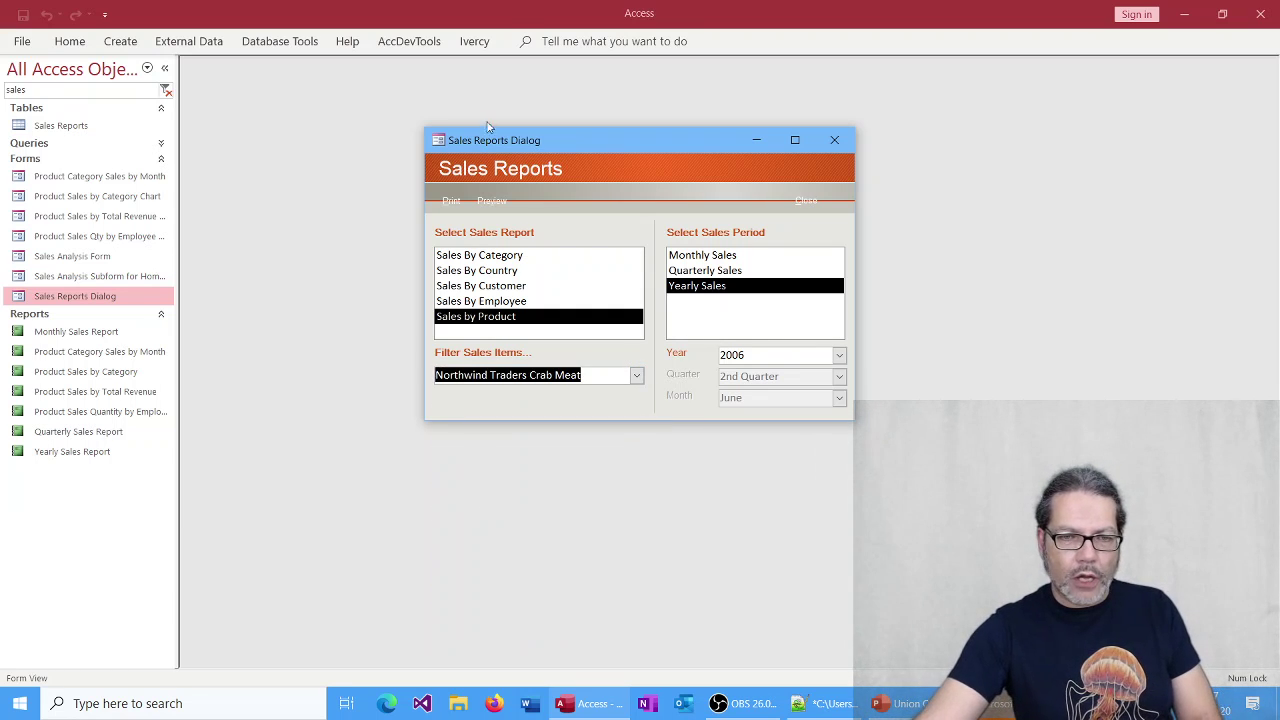
{"action": "left_click", "coordinate": [503, 203]}
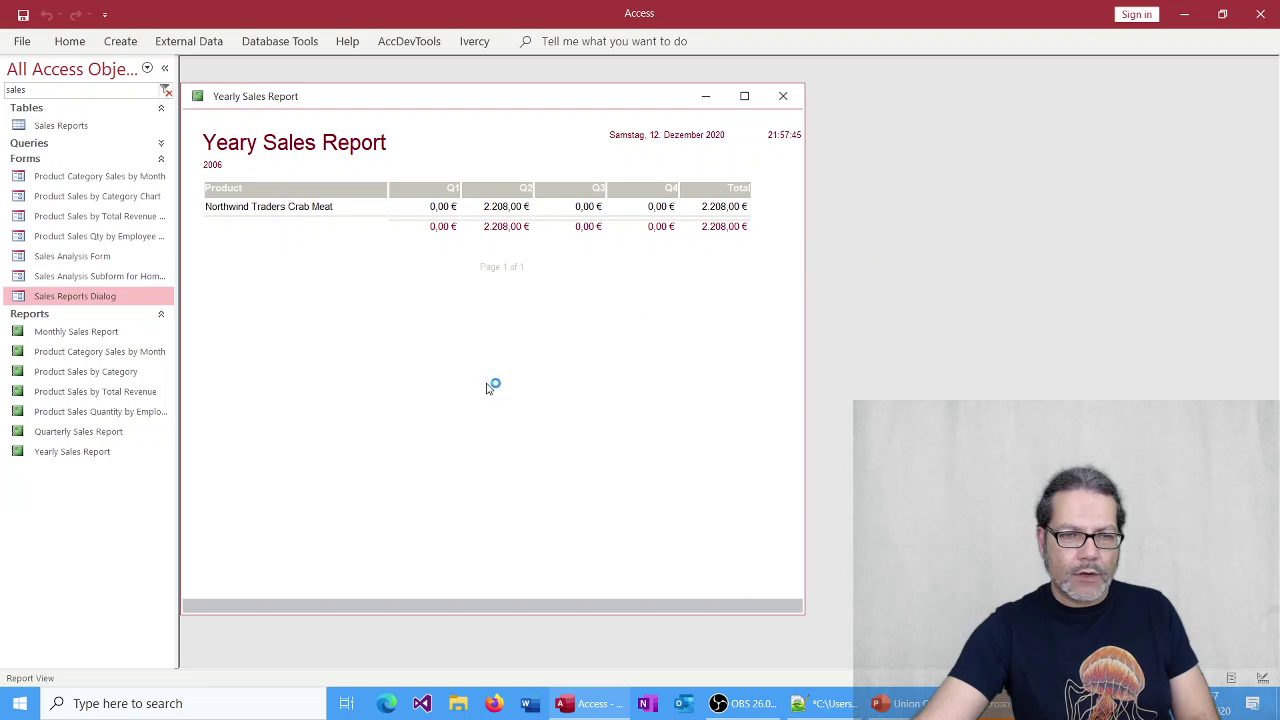
{"action": "left_click", "coordinate": [788, 96]}
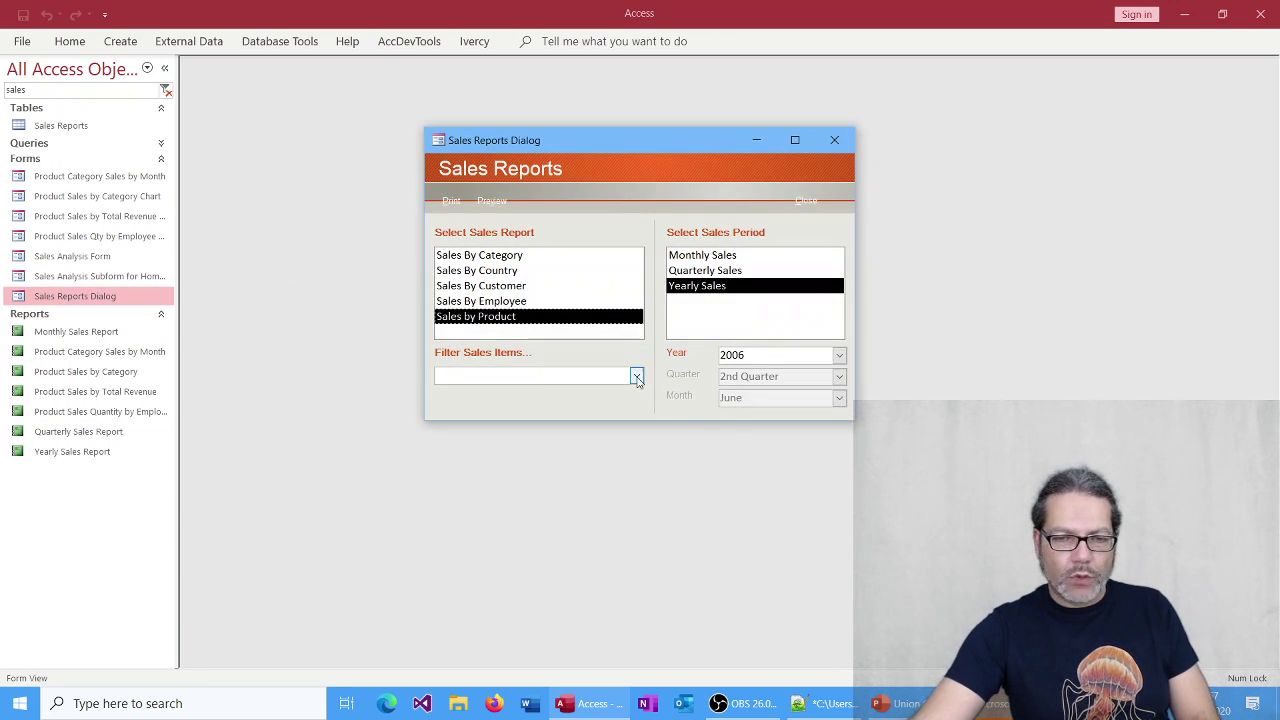
Step: Choose Northwind Traders Coffee as the sales item filter and reopen the list of filter items
{"action": "left_click", "coordinate": [636, 375]}
{"action": "left_click", "coordinate": [556, 579]}
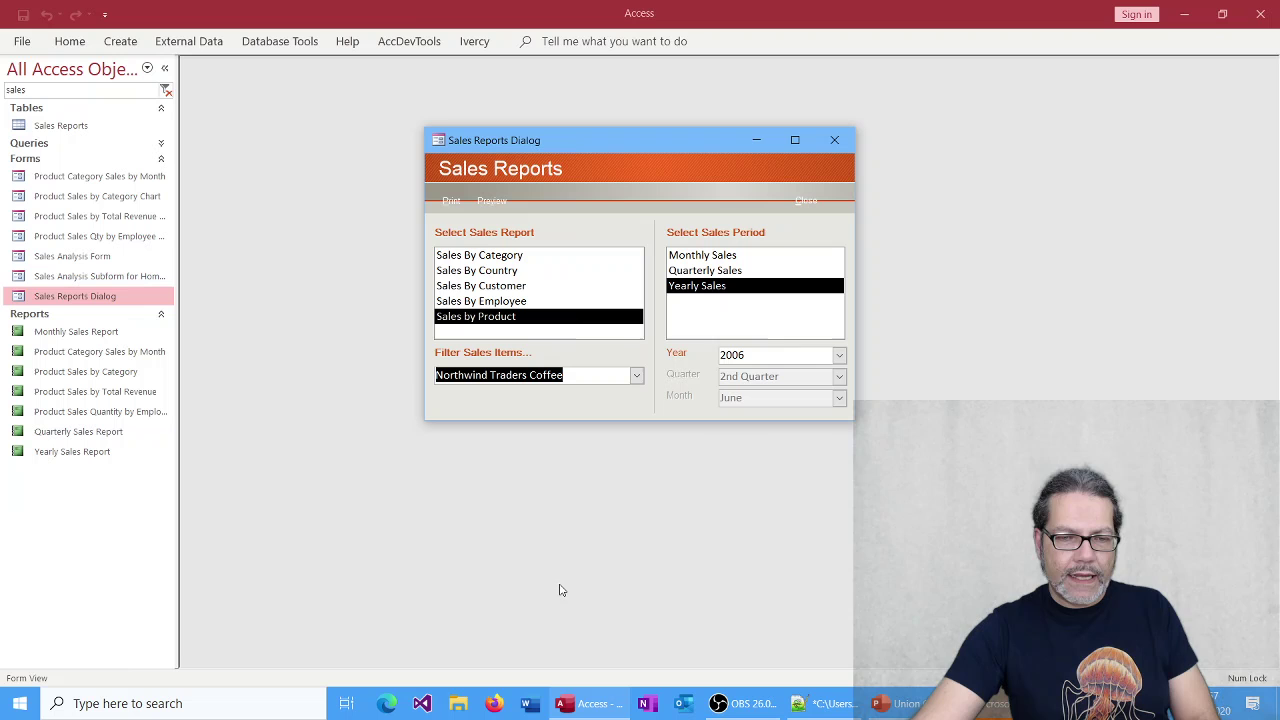
{"action": "left_click", "coordinate": [636, 376]}
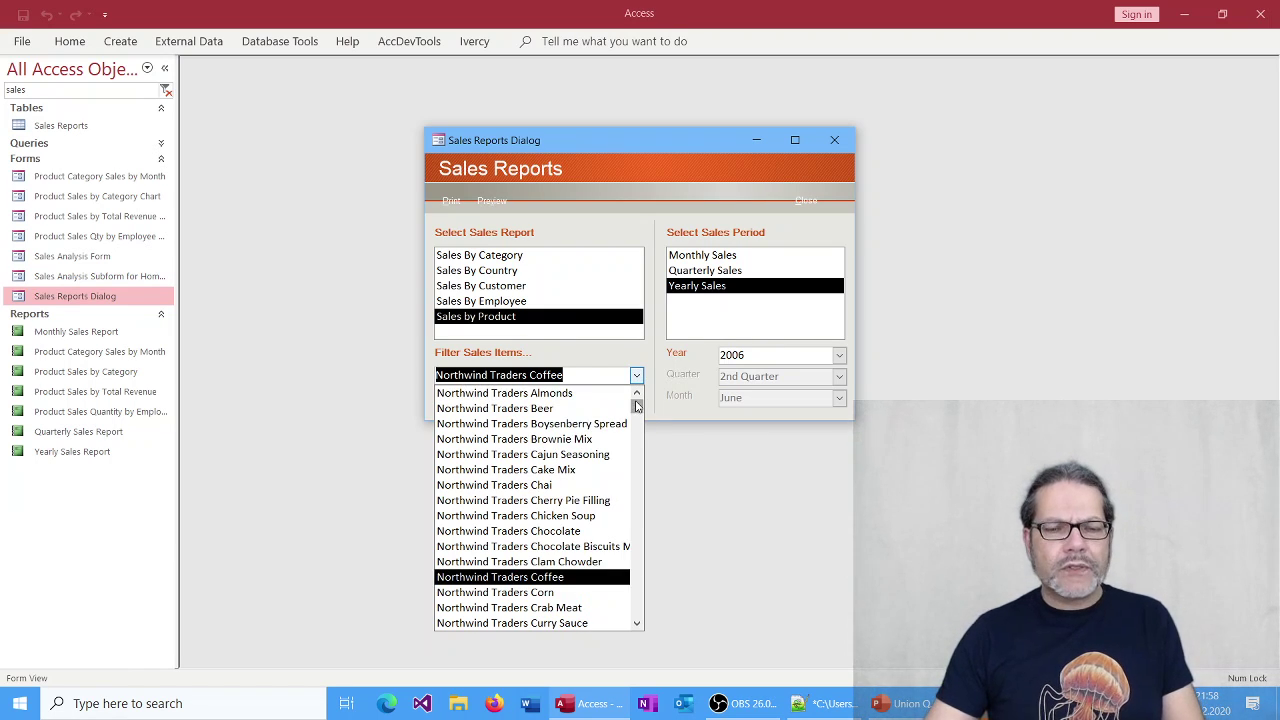
{"action": "mouse_move", "coordinate": [636, 407]}
{"action": "left_mouse_down"}
{"action": "mouse_move", "coordinate": [645, 620]}
{"action": "mouse_move", "coordinate": [634, 395]}
{"action": "left_mouse_up"}
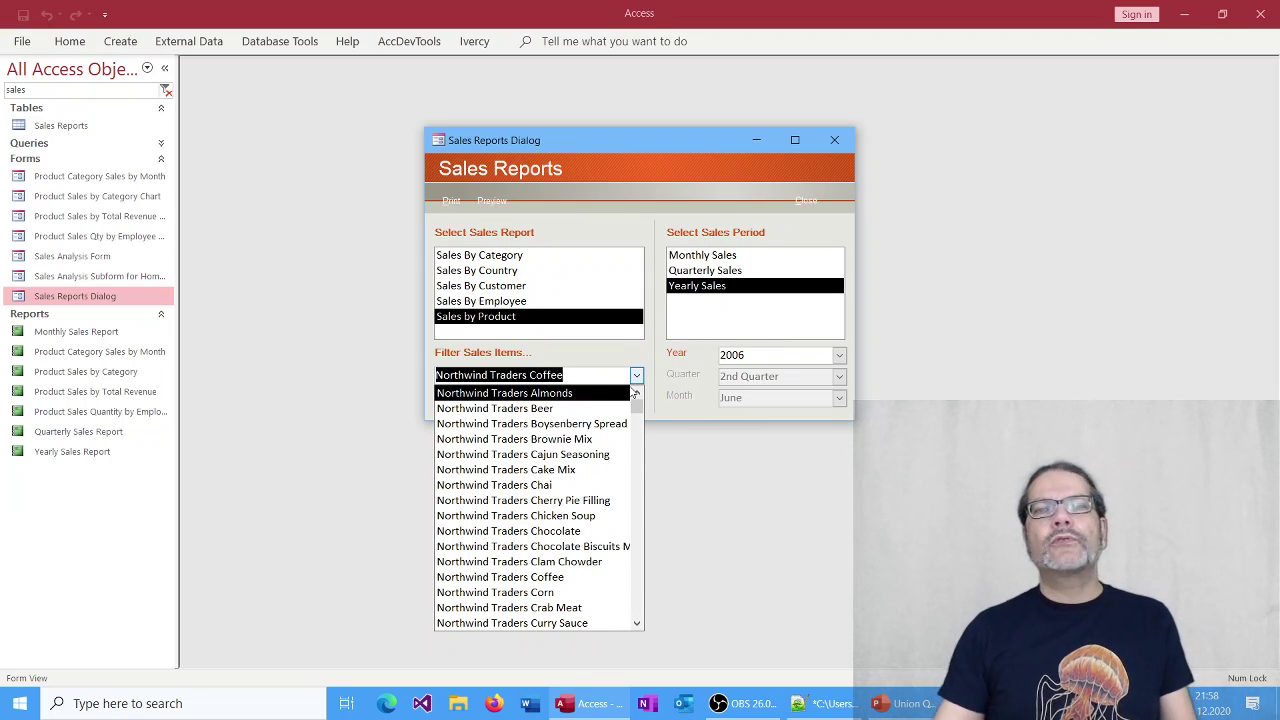
Step: Clear the sales item filter, preview the yearly report for all products, and close the report
{"action": "key", "text": "BackSpace"}
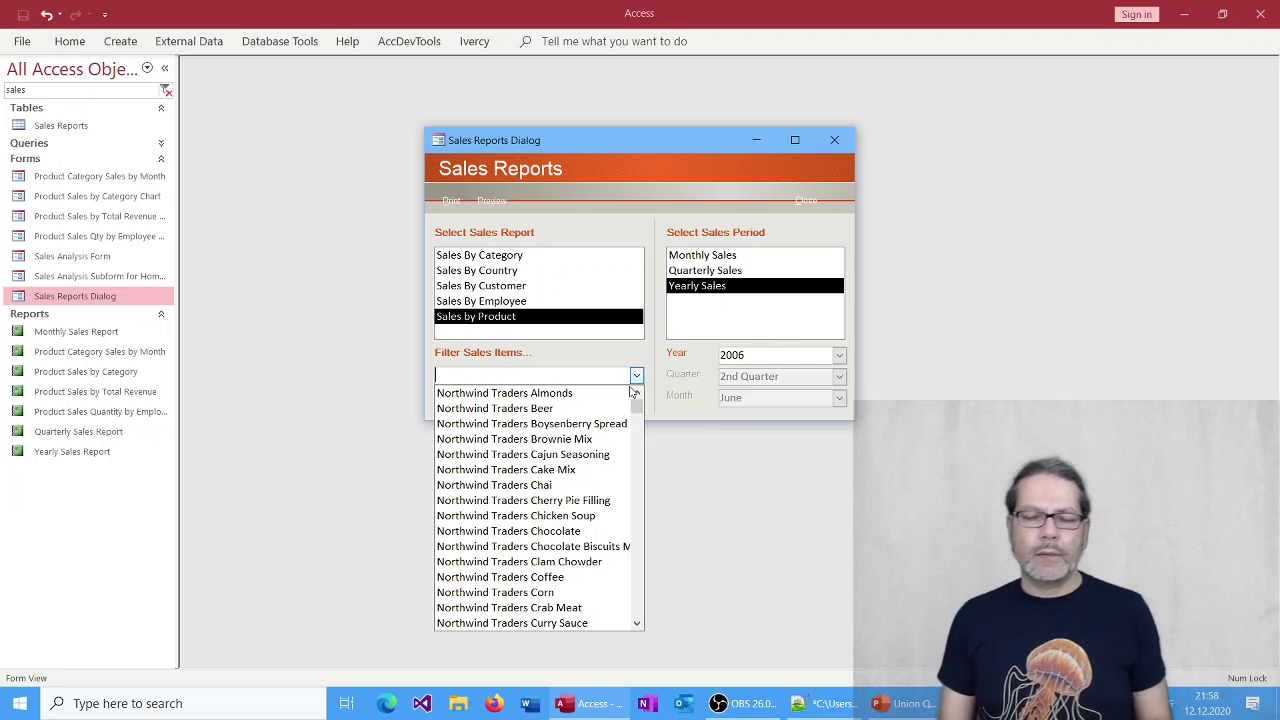
{"action": "key", "text": "Return"}
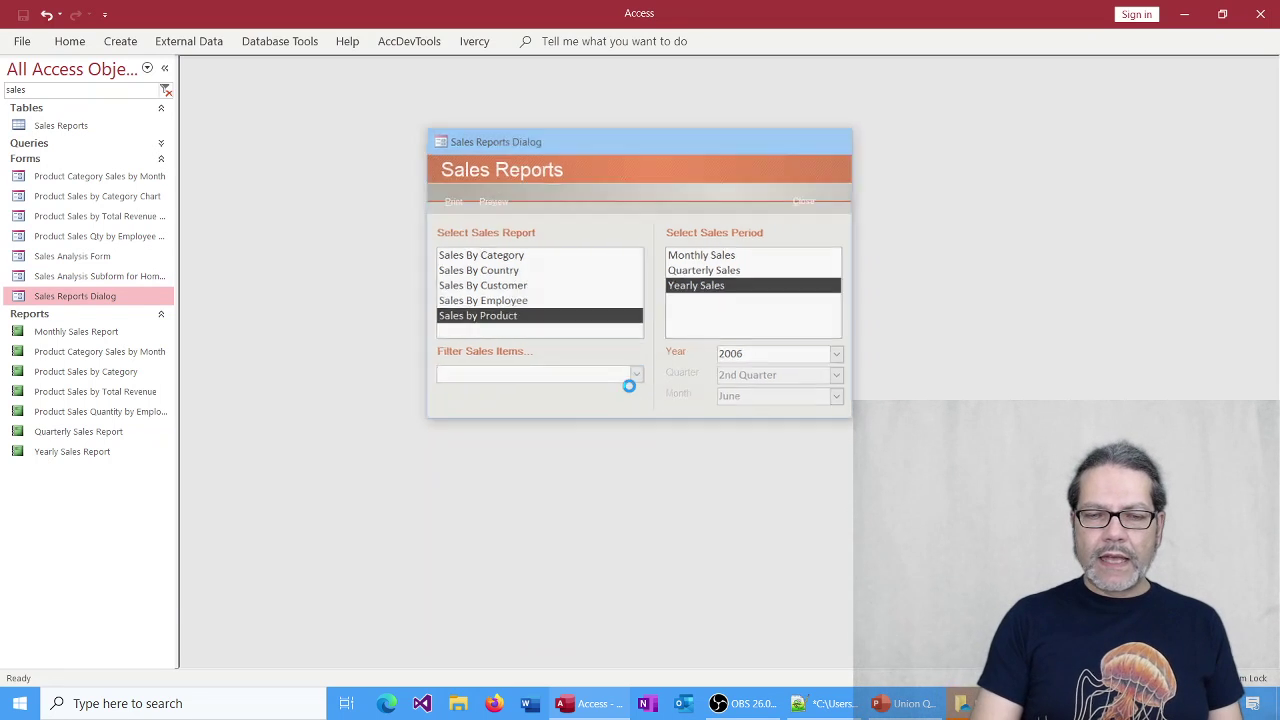
{"action": "left_click_drag", "start_coordinate": [484, 100], "coordinate": [595, 89]}
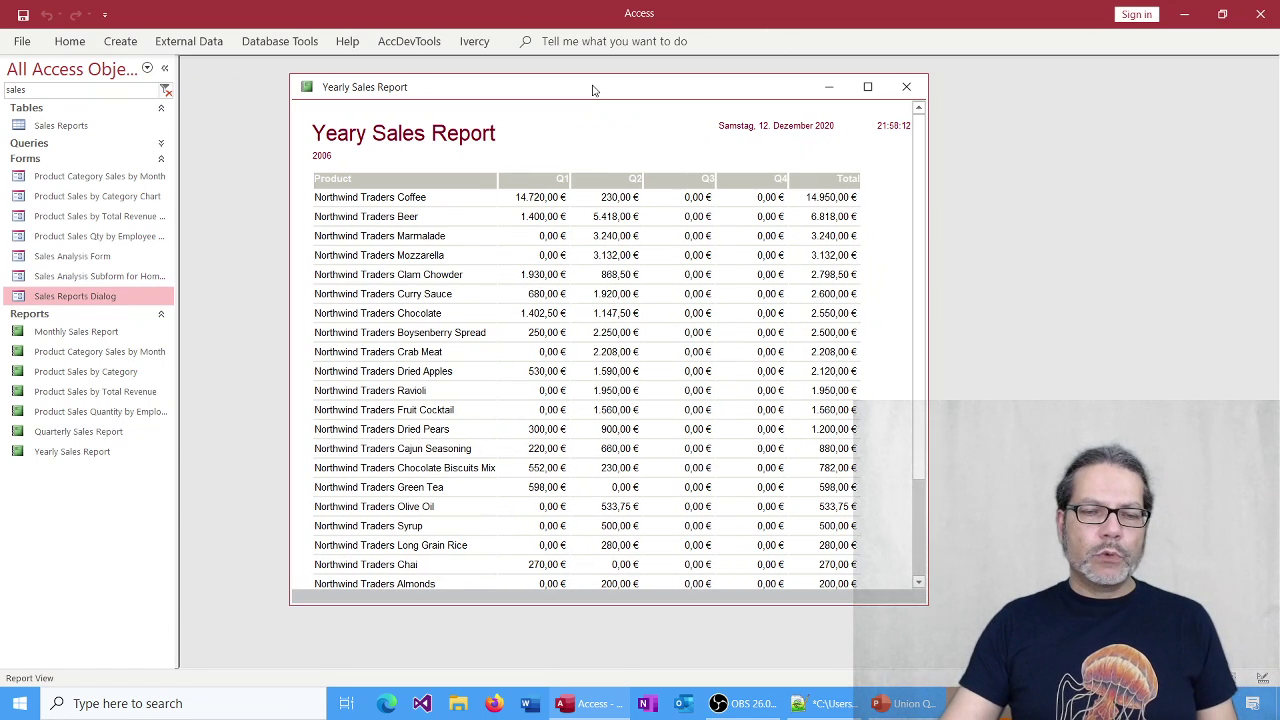
{"action": "left_click", "coordinate": [905, 88]}
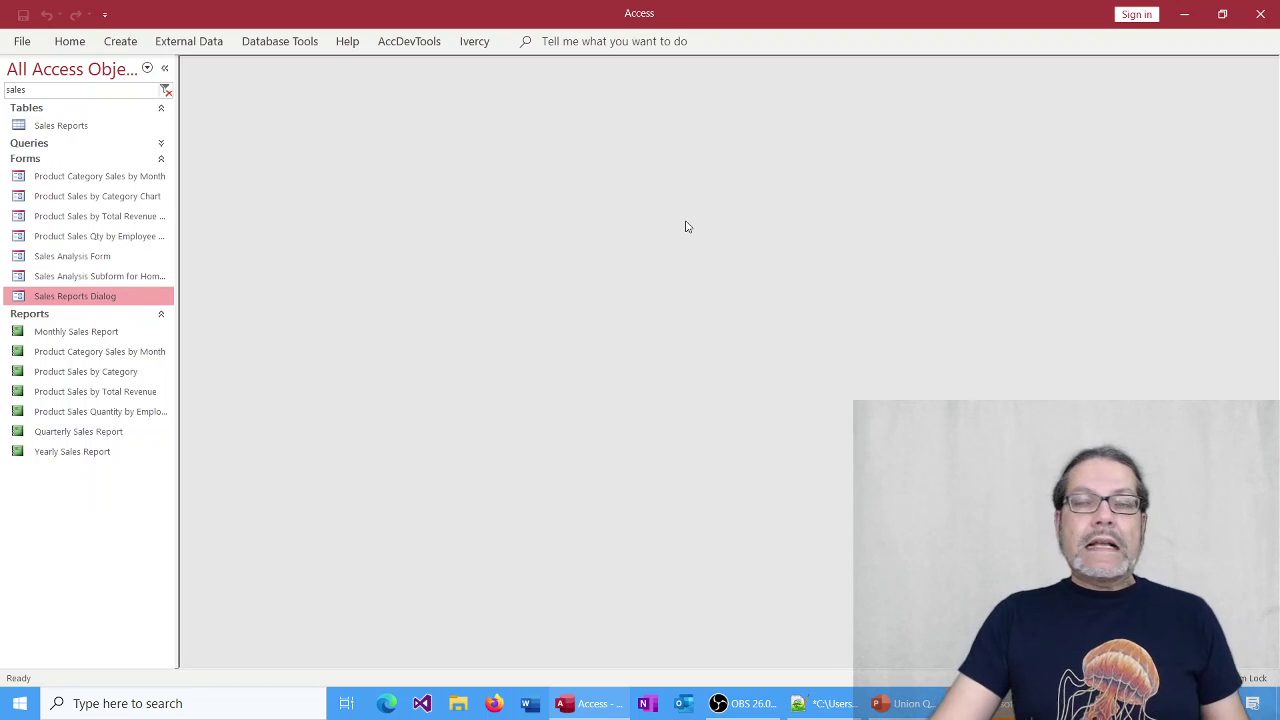
Step: Open the Sales Reports table and increase its row height to read the complete Filter Row Source statements
{"action": "double_click", "coordinate": [60, 126]}
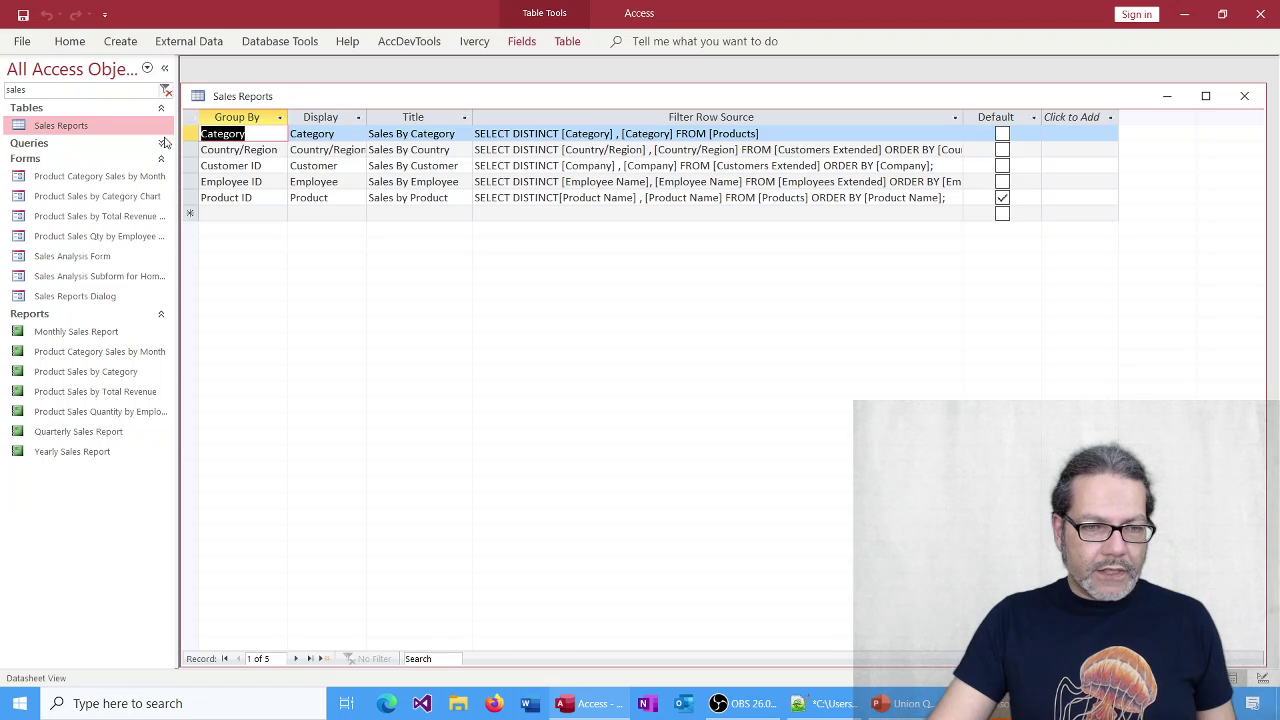
{"action": "left_click_drag", "start_coordinate": [189, 141], "coordinate": [189, 222]}
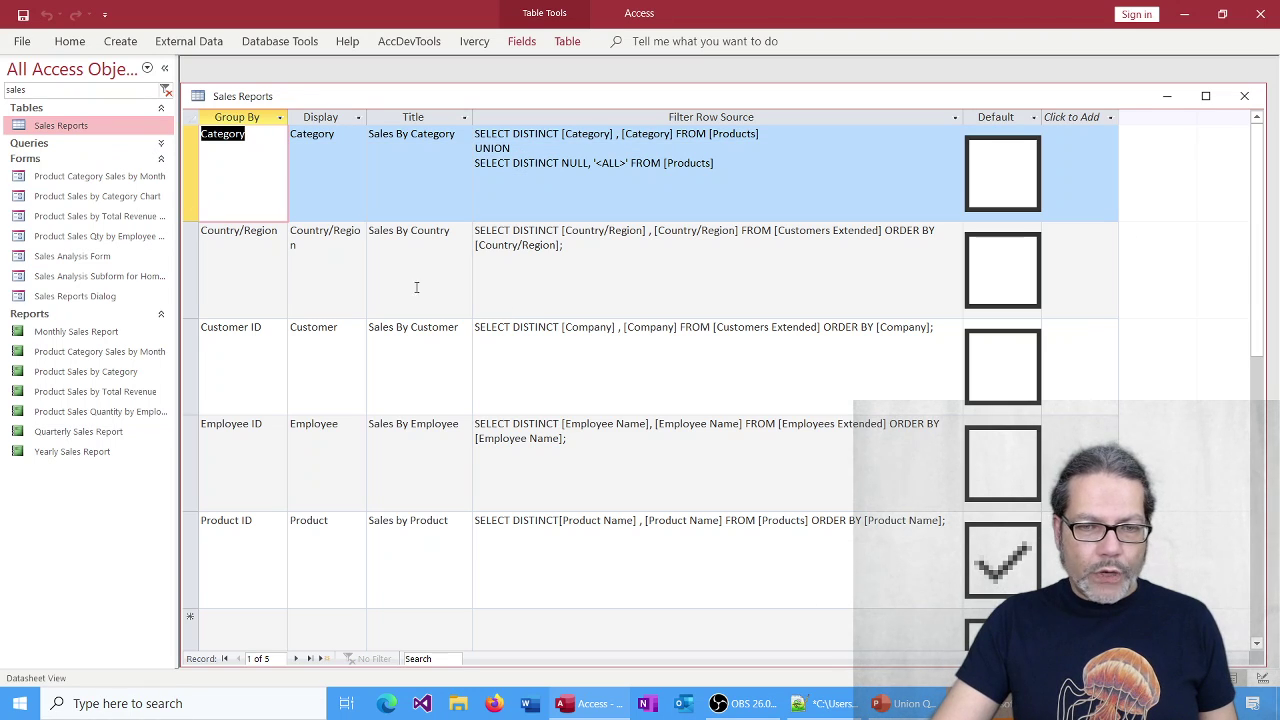
{"action": "left_click", "coordinate": [712, 168]}
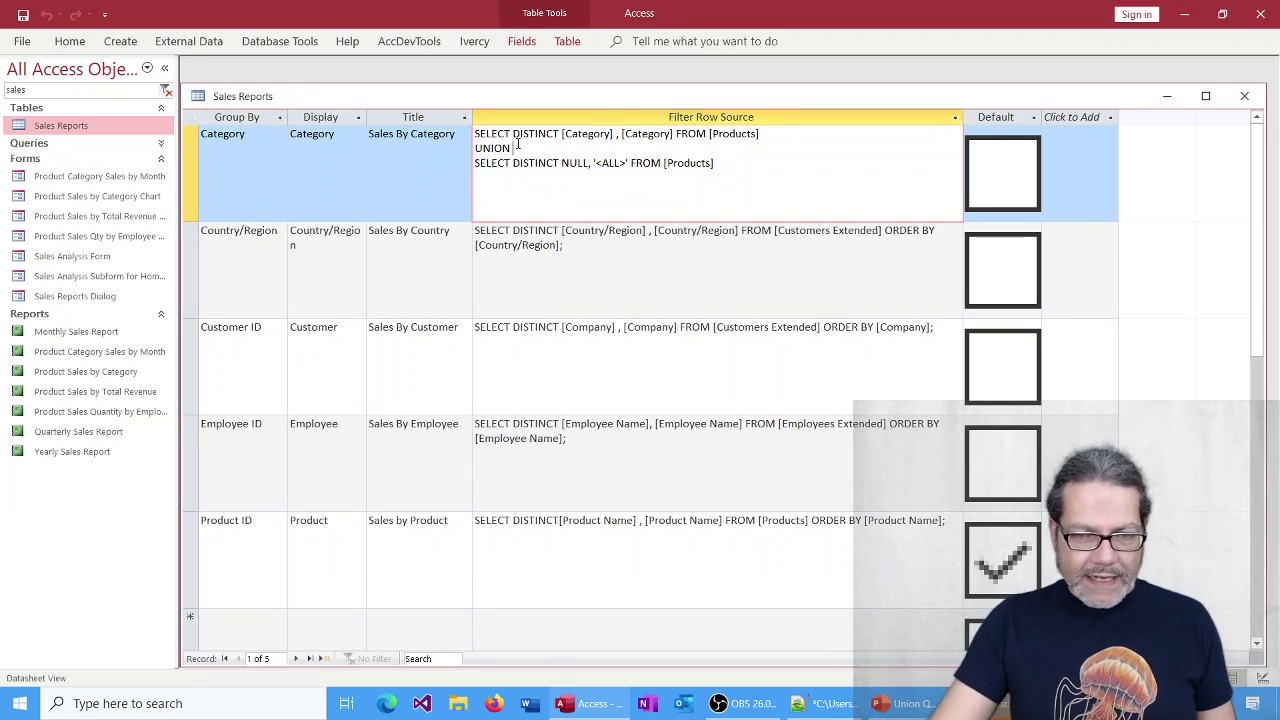
{"action": "left_click", "coordinate": [578, 464]}
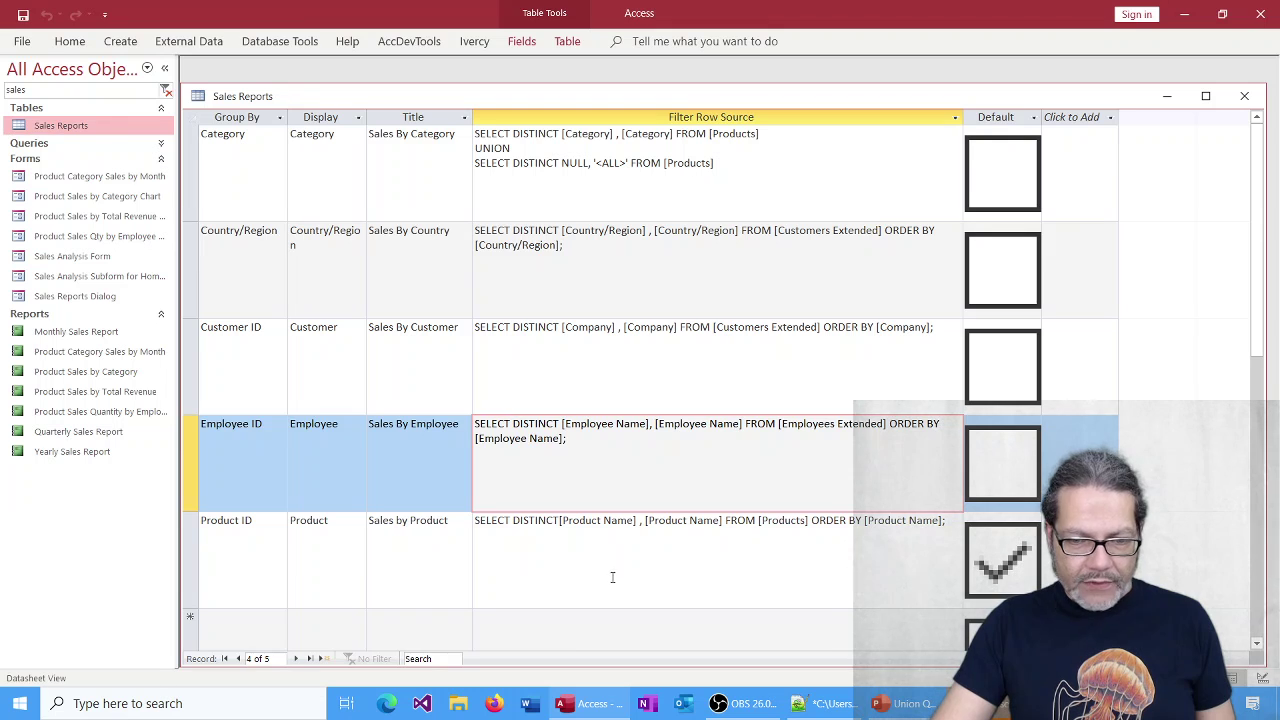
Step: Remove the closing semicolon from the Product ID record's Filter Row Source statement and start a new line below it
{"action": "left_click", "coordinate": [724, 563]}
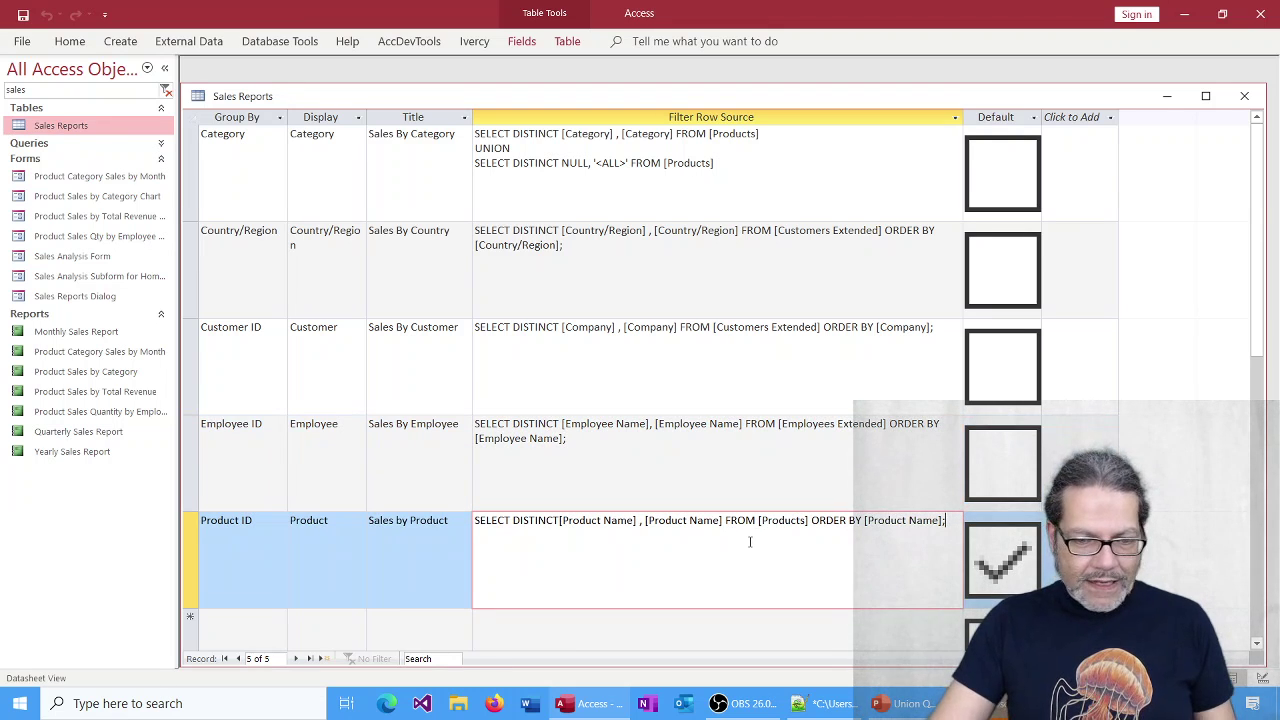
{"action": "scroll", "coordinate": [953, 530], "scroll_direction": "down", "scroll_amount": 2}
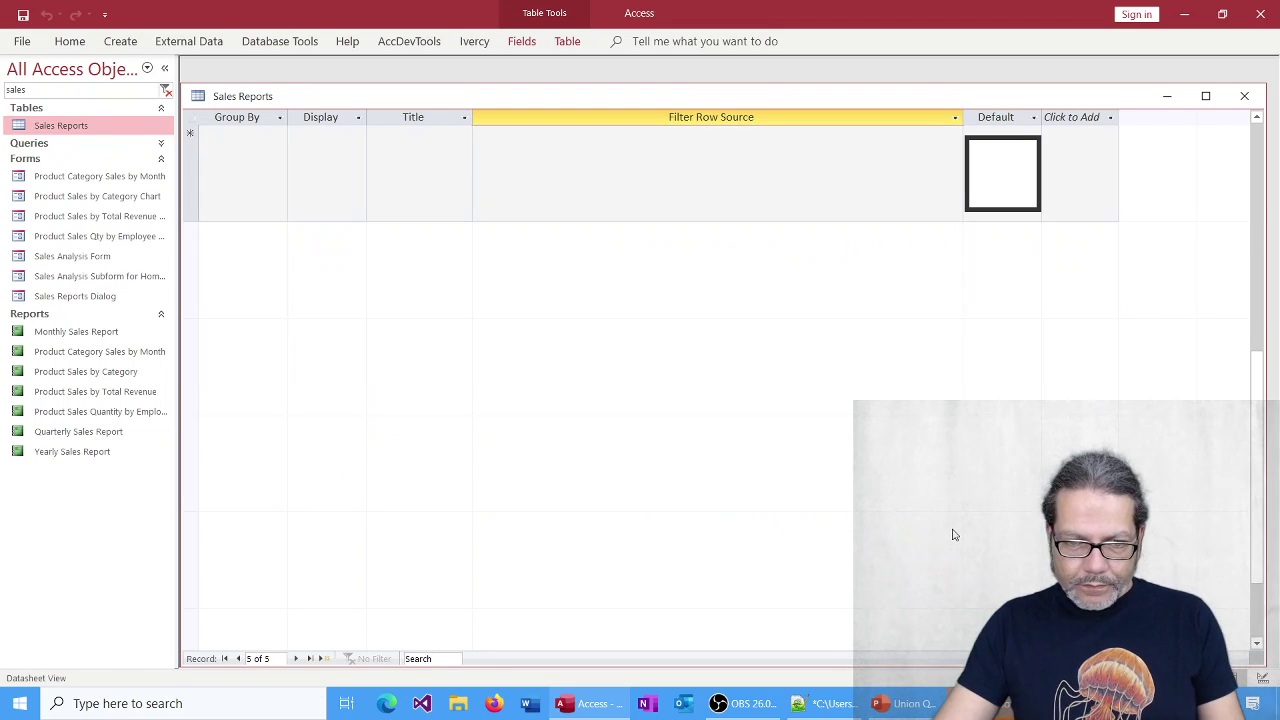
{"action": "scroll", "coordinate": [953, 530], "scroll_direction": "up", "scroll_amount": 1}
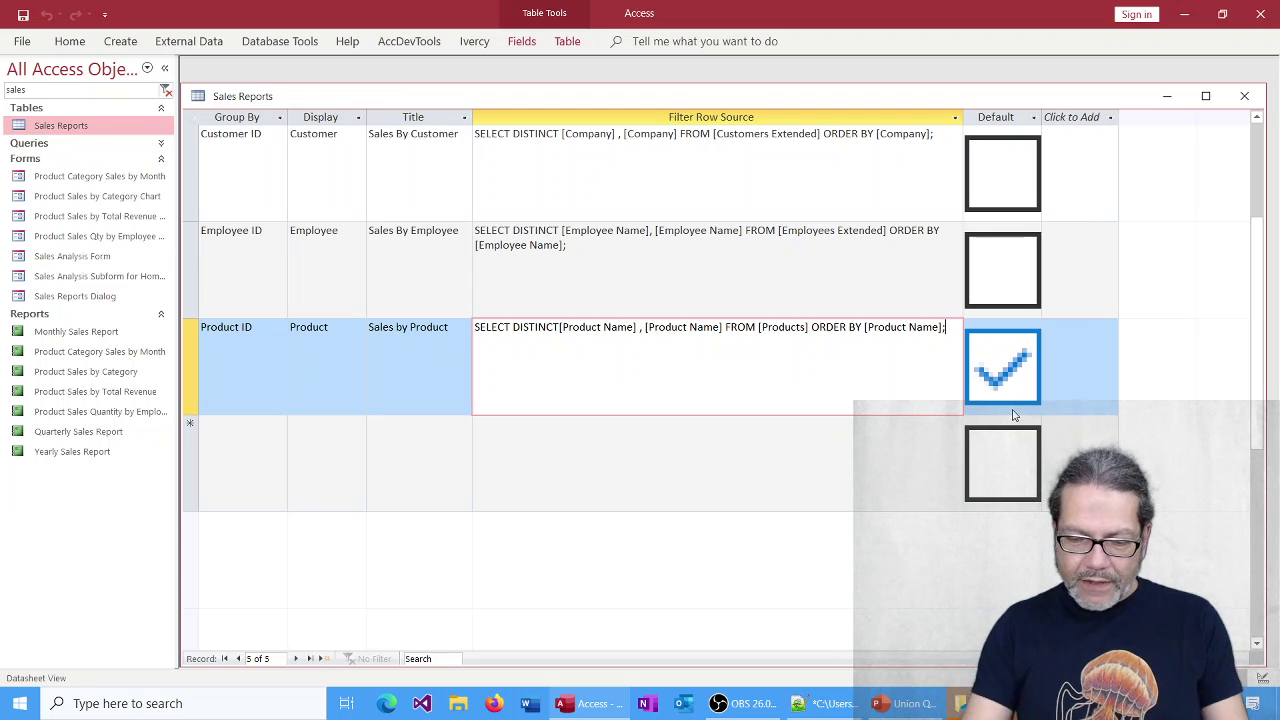
{"action": "key", "text": "BackSpace"}
{"action": "key", "text": "Tab"}
{"action": "left_click", "coordinate": [689, 394]}
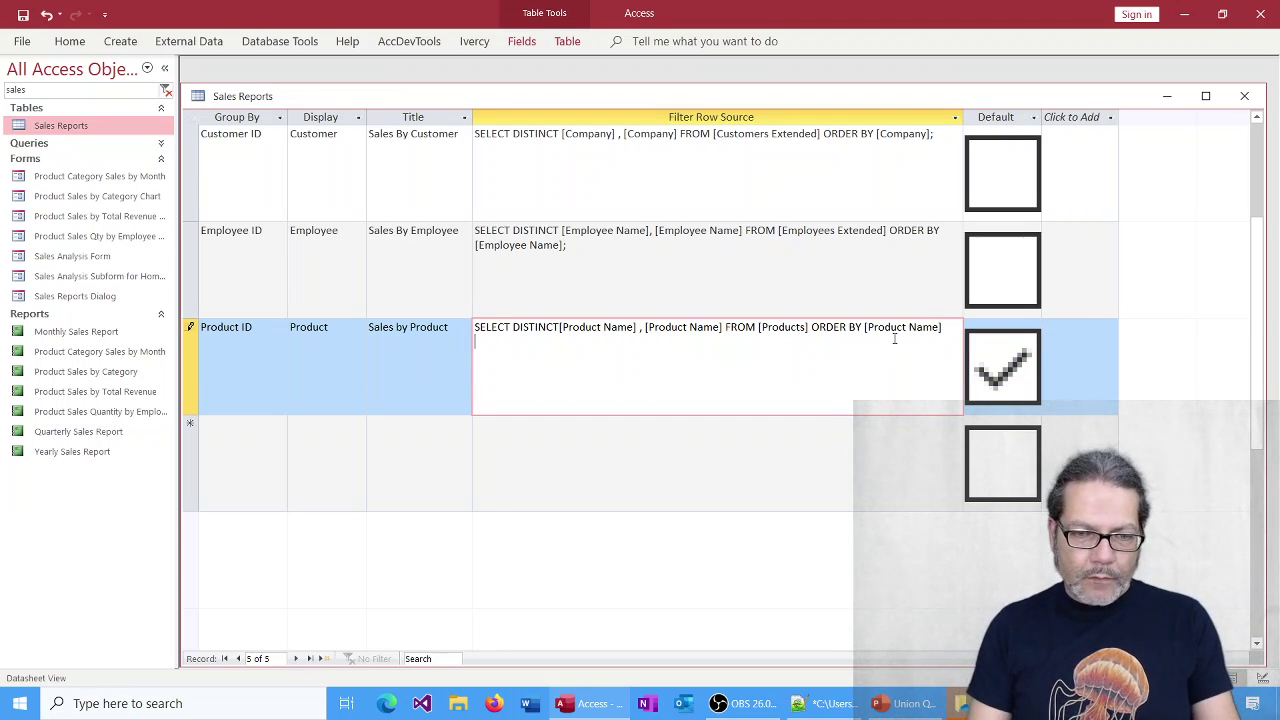
Step: Append UNION and, on the following line, SELECT DISTINCT NULL, '<ALL>' FROM Products to the Product ID record's Filter Row Source
{"action": "type", "text": "UNI"}
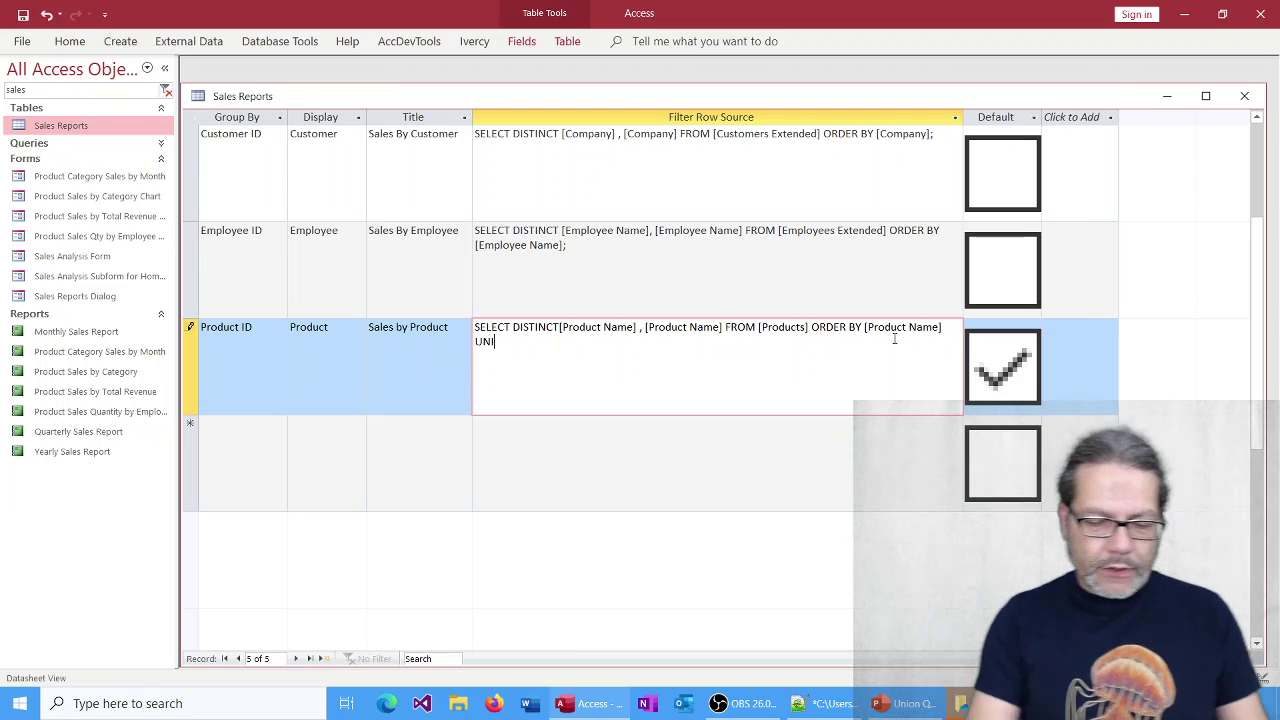
{"action": "type", "text": "ON S"}
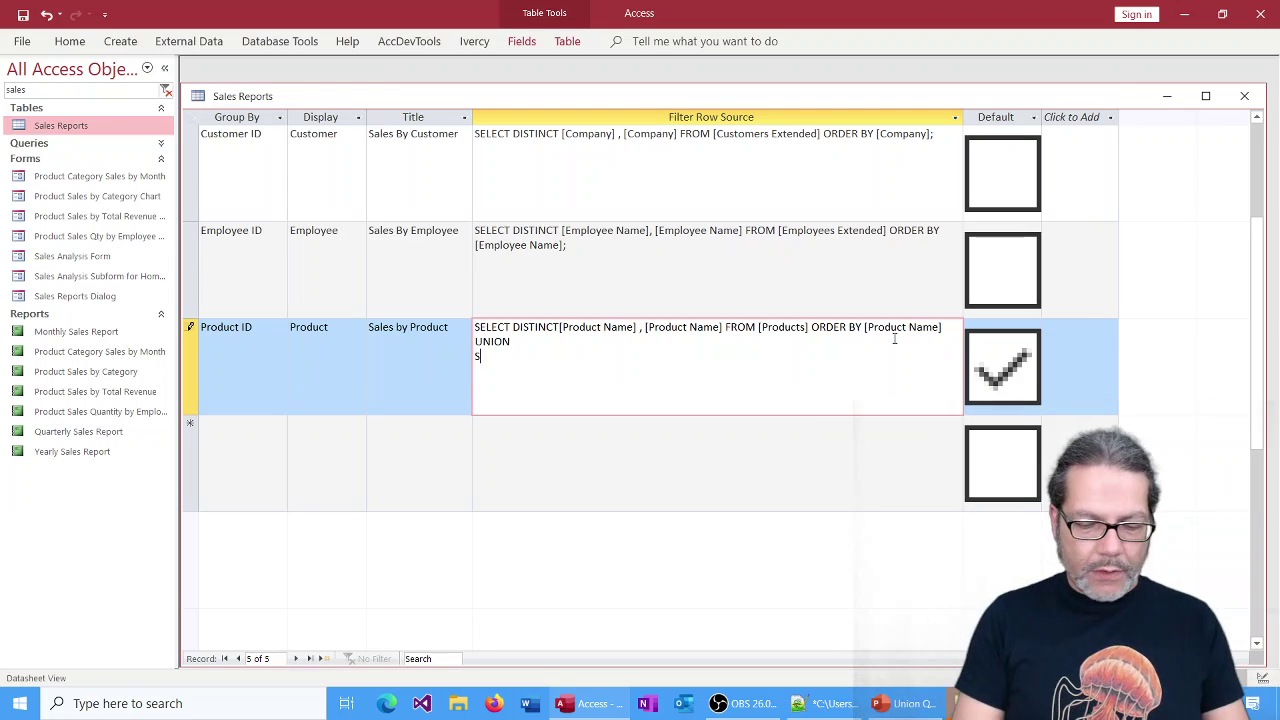
{"action": "type", "text": "ELECT DI"}
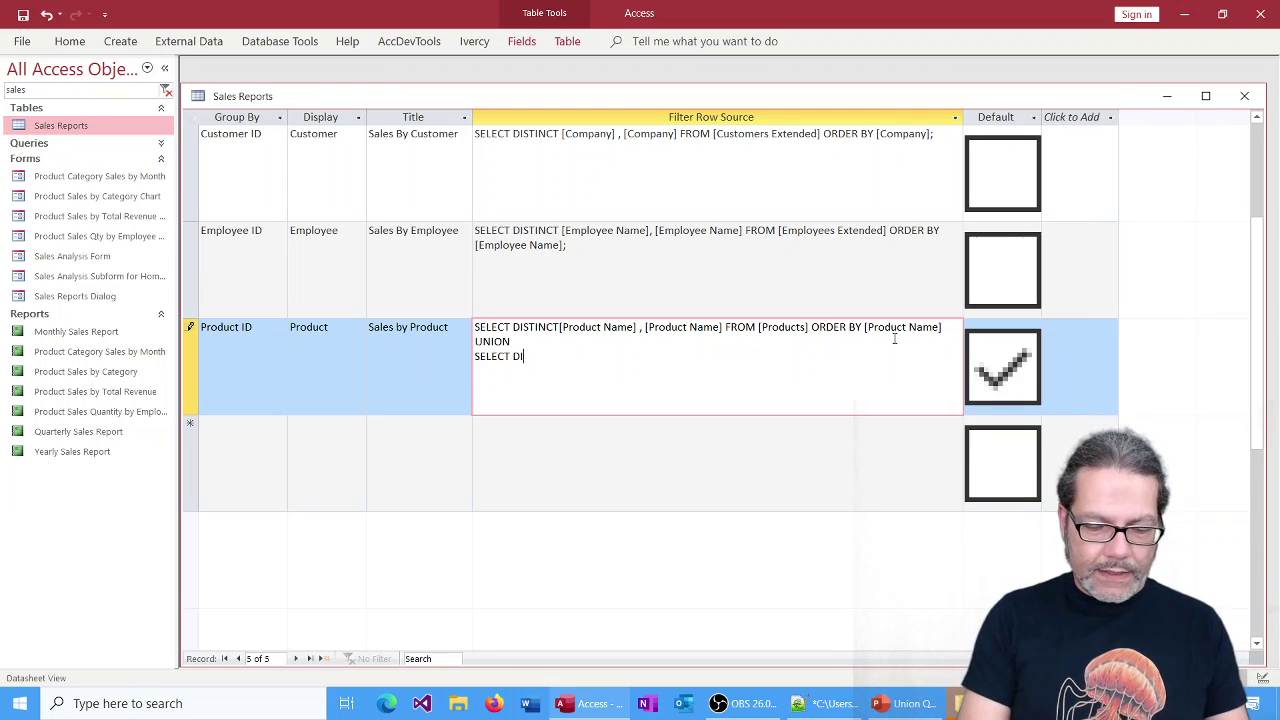
{"action": "type", "text": "STINCT"}
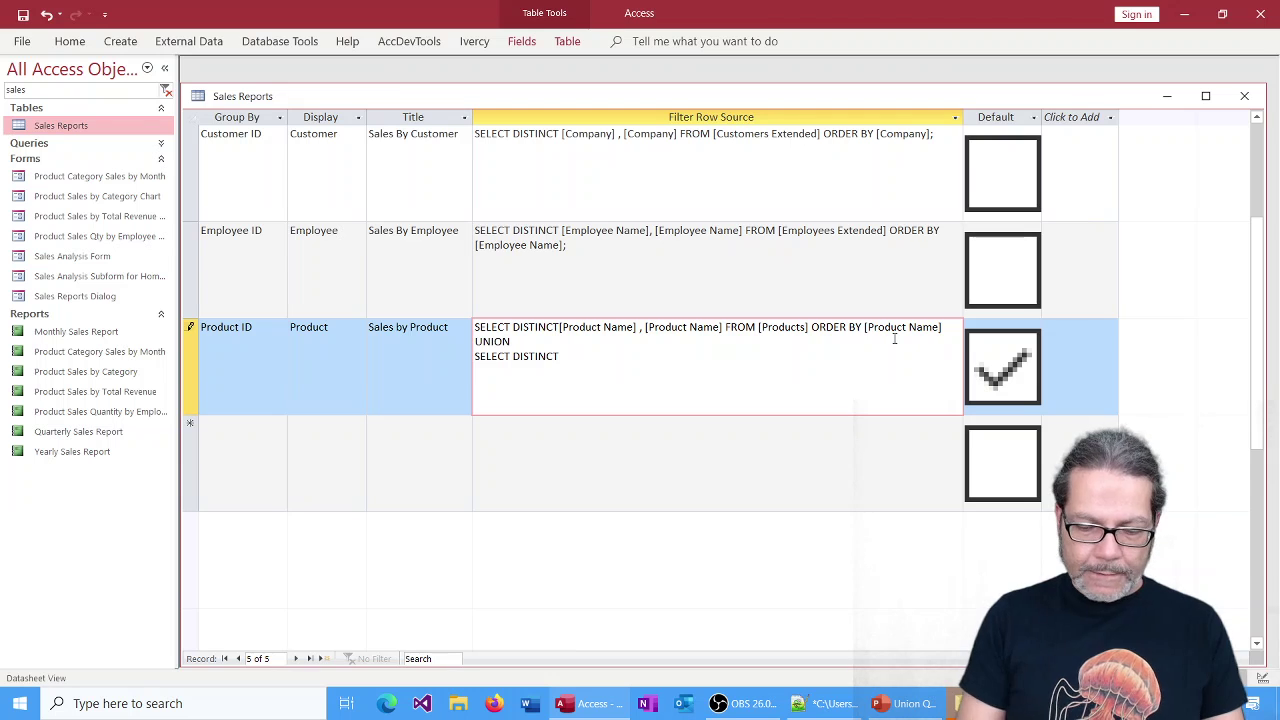
{"action": "type", "text": " NU"}
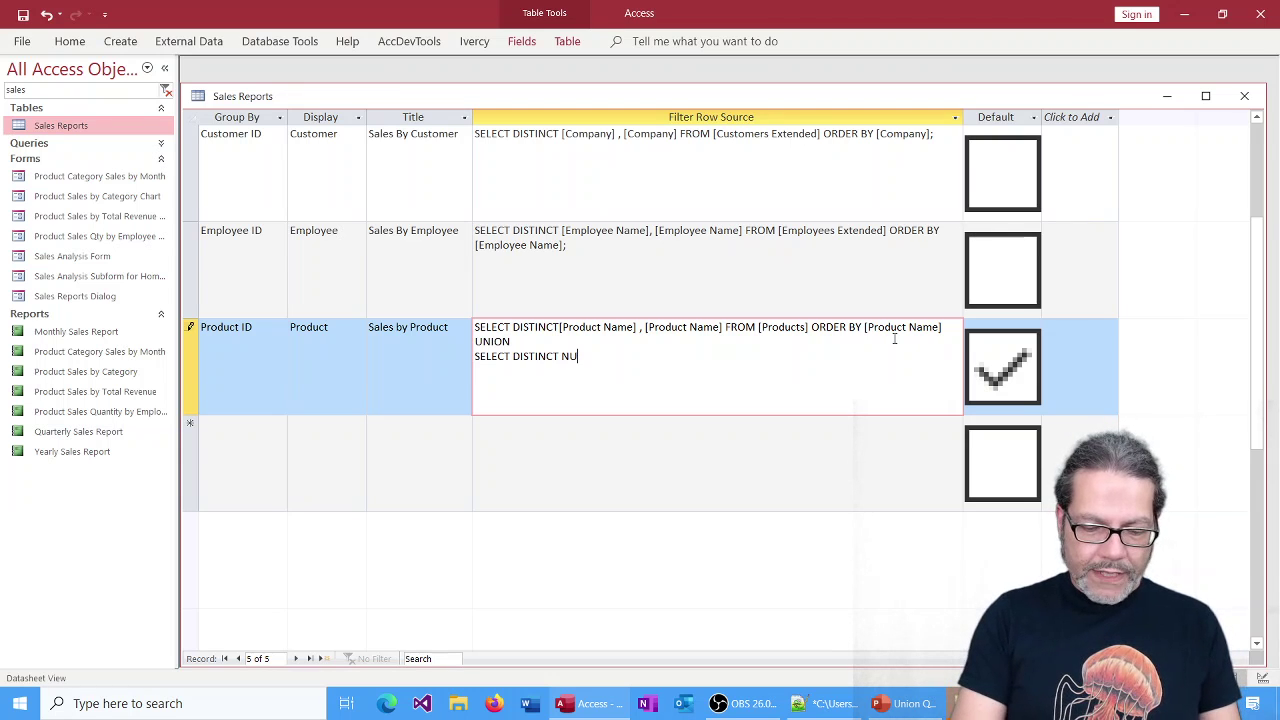
{"action": "type", "text": "LL, '<A"}
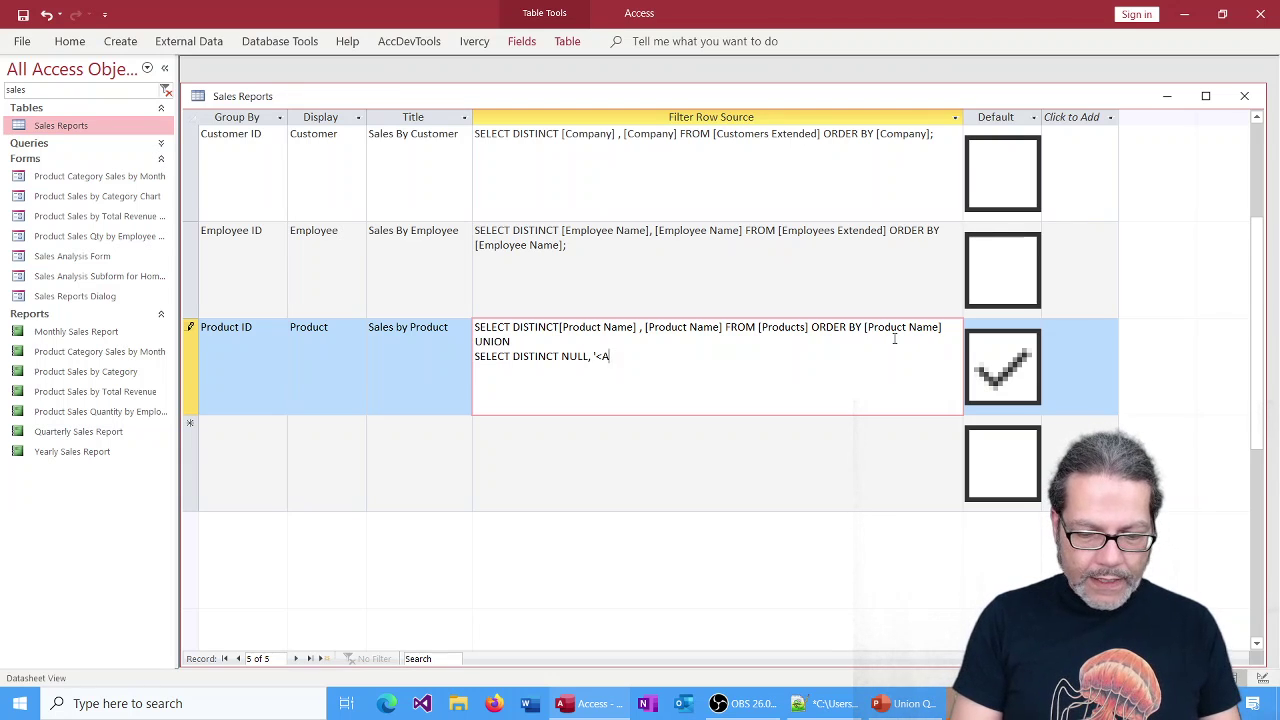
{"action": "type", "text": "LL>'"}
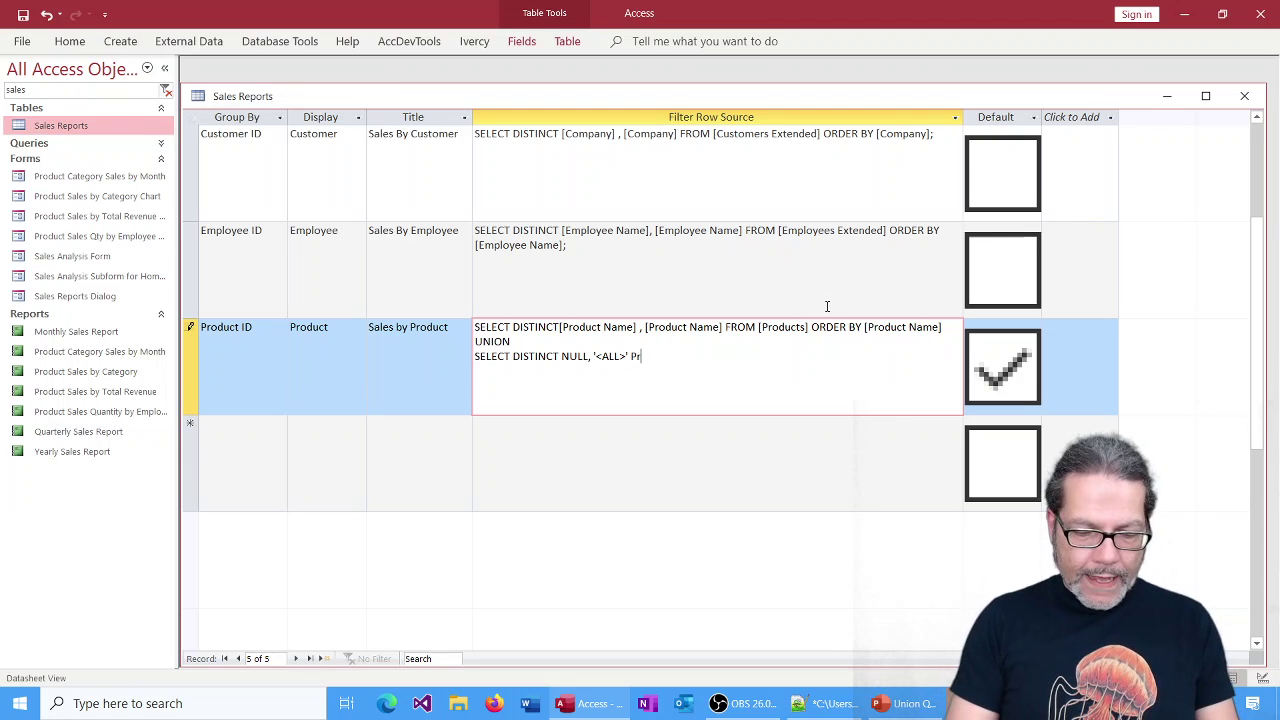
{"action": "type", "text": "Products"}
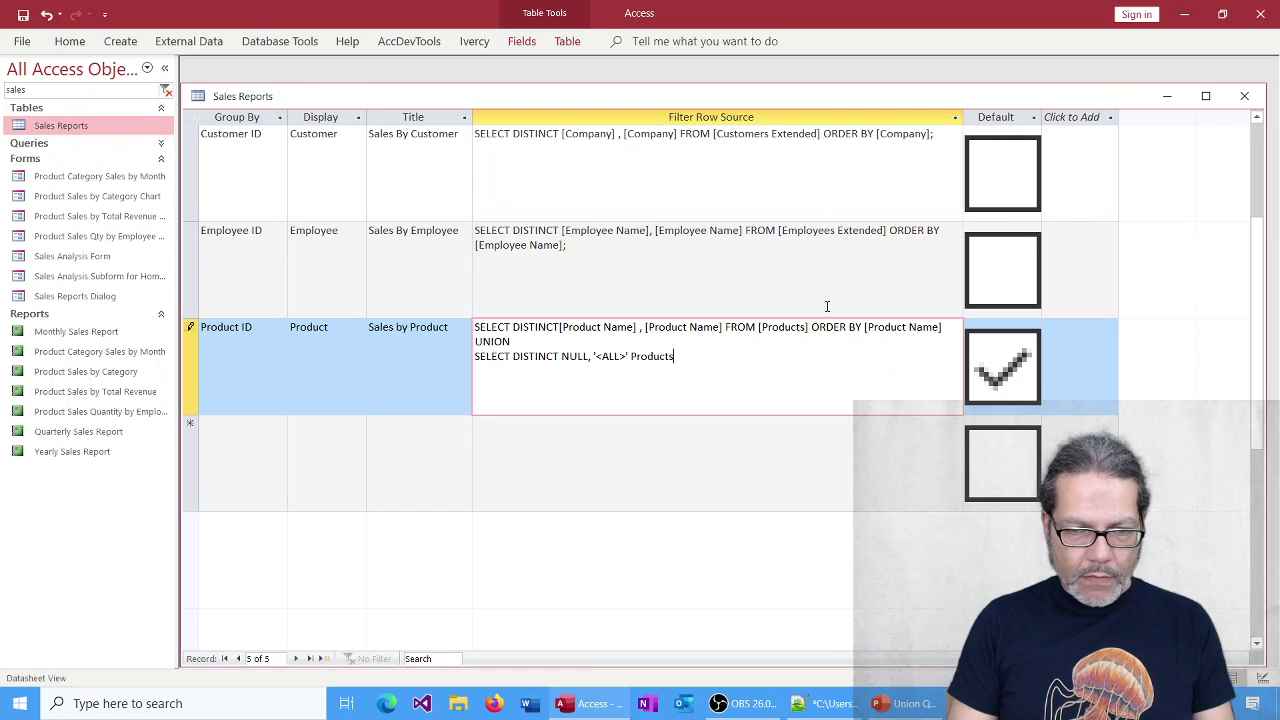
{"action": "type", "text": "FROM"}
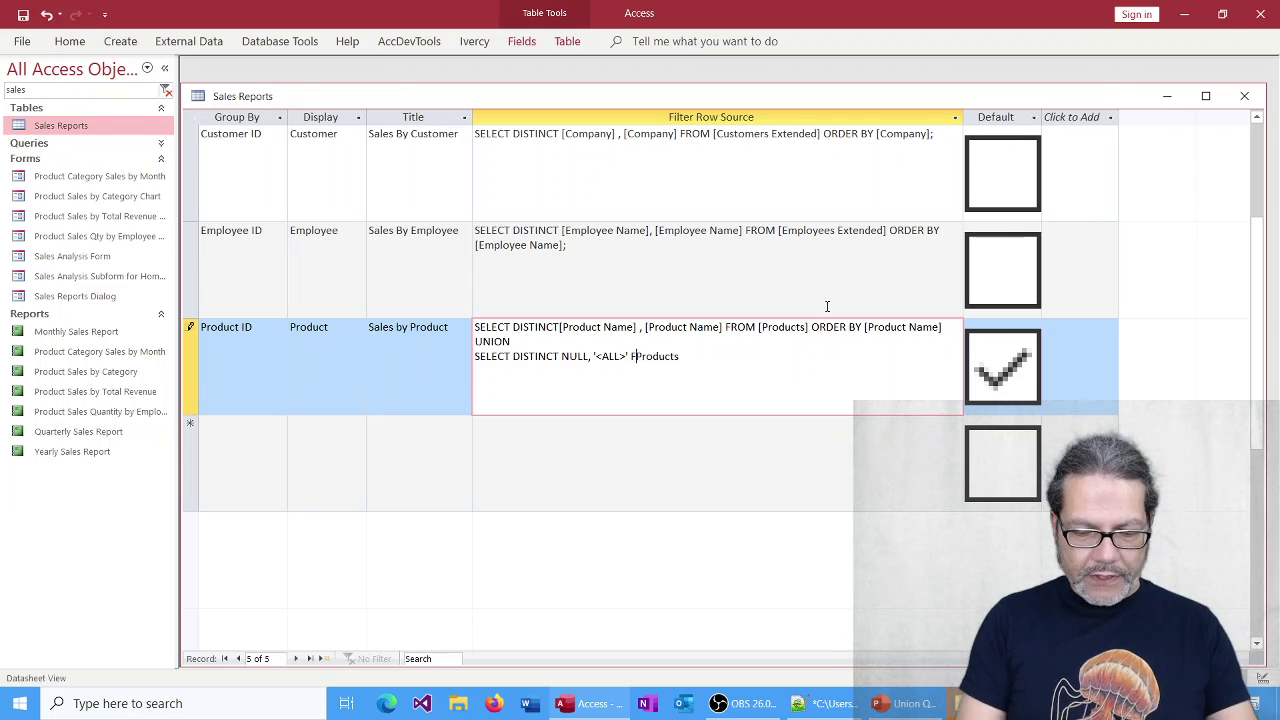
{"action": "left_click", "coordinate": [818, 364]}
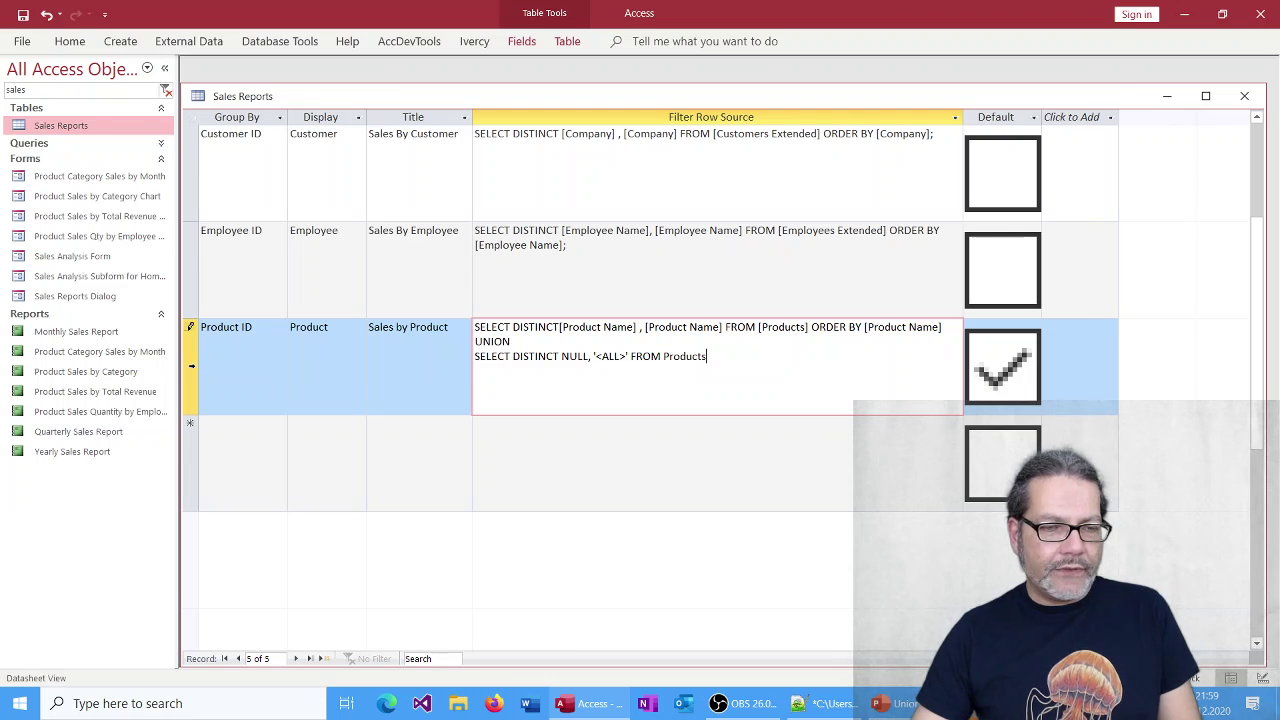
Step: Commit the edited Product ID record and close the Sales Reports table without saving its layout changes
{"action": "left_click", "coordinate": [190, 365]}
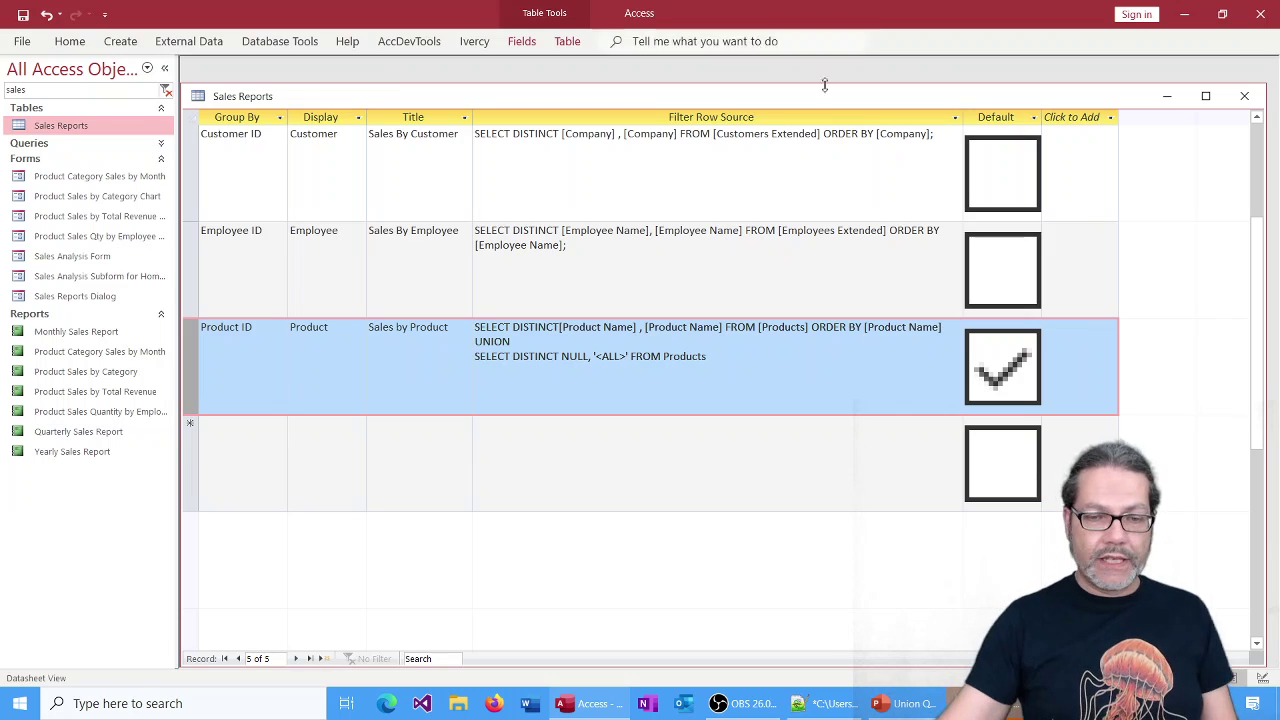
{"action": "left_click", "coordinate": [613, 283]}
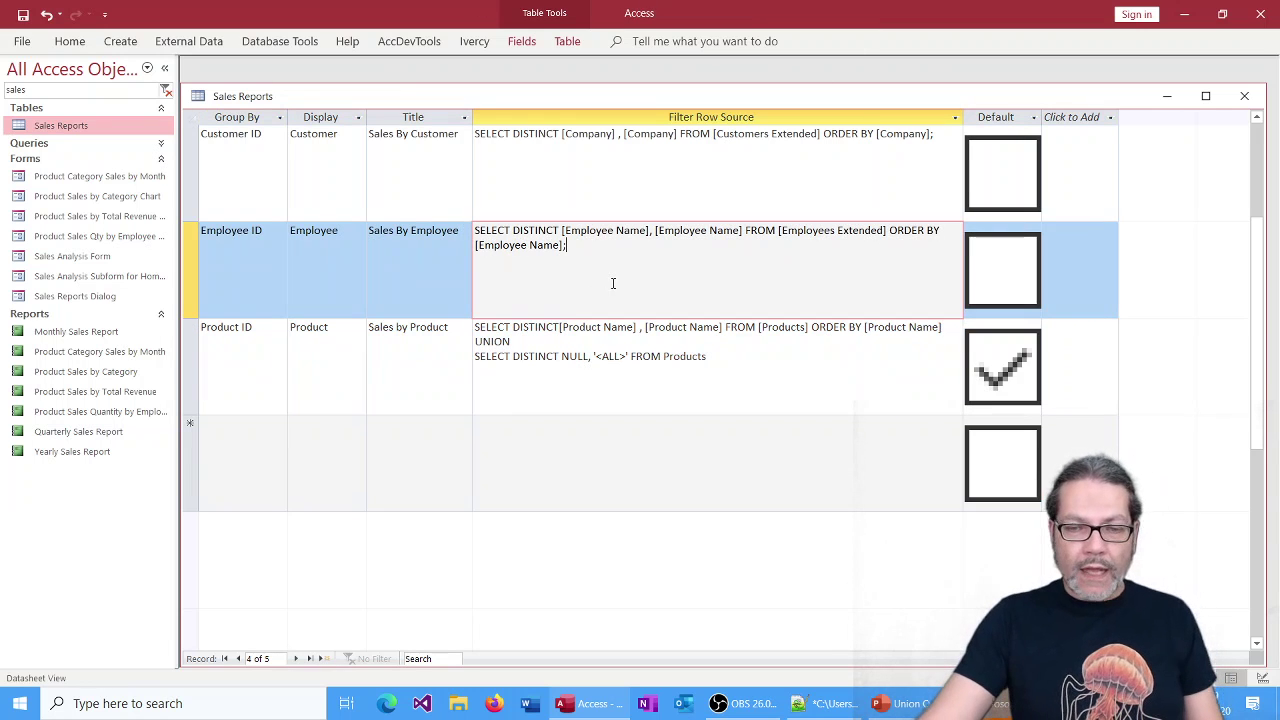
{"action": "left_click", "coordinate": [1245, 96]}
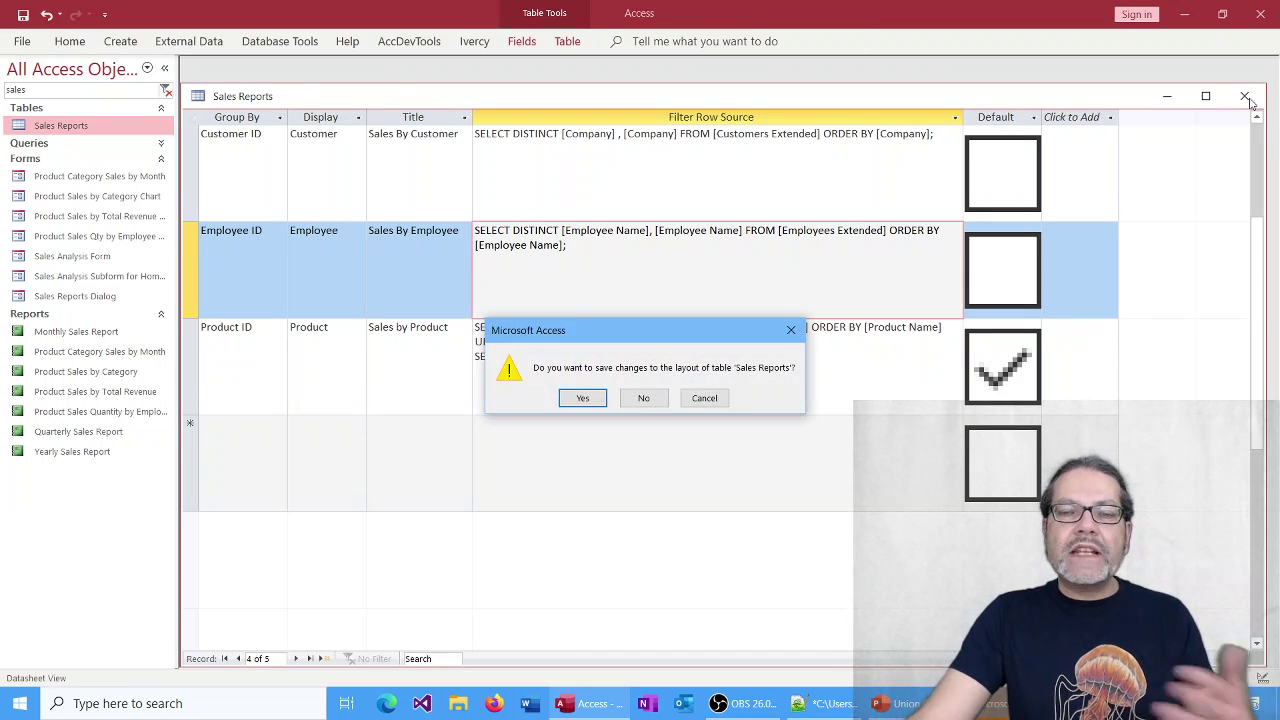
{"action": "left_click", "coordinate": [644, 398]}
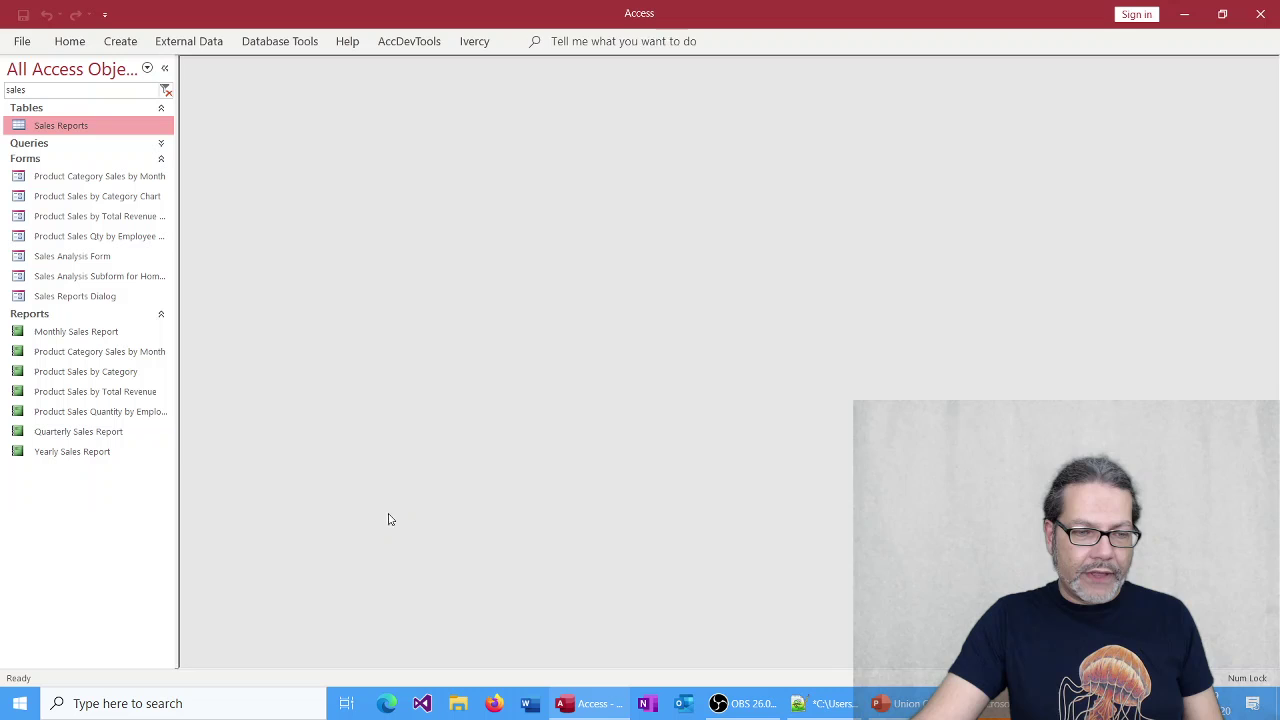
Step: Open the Sales Reports Dialog form and set the Sales by Product item filter to Northwind Traders Chai
{"action": "double_click", "coordinate": [96, 300]}
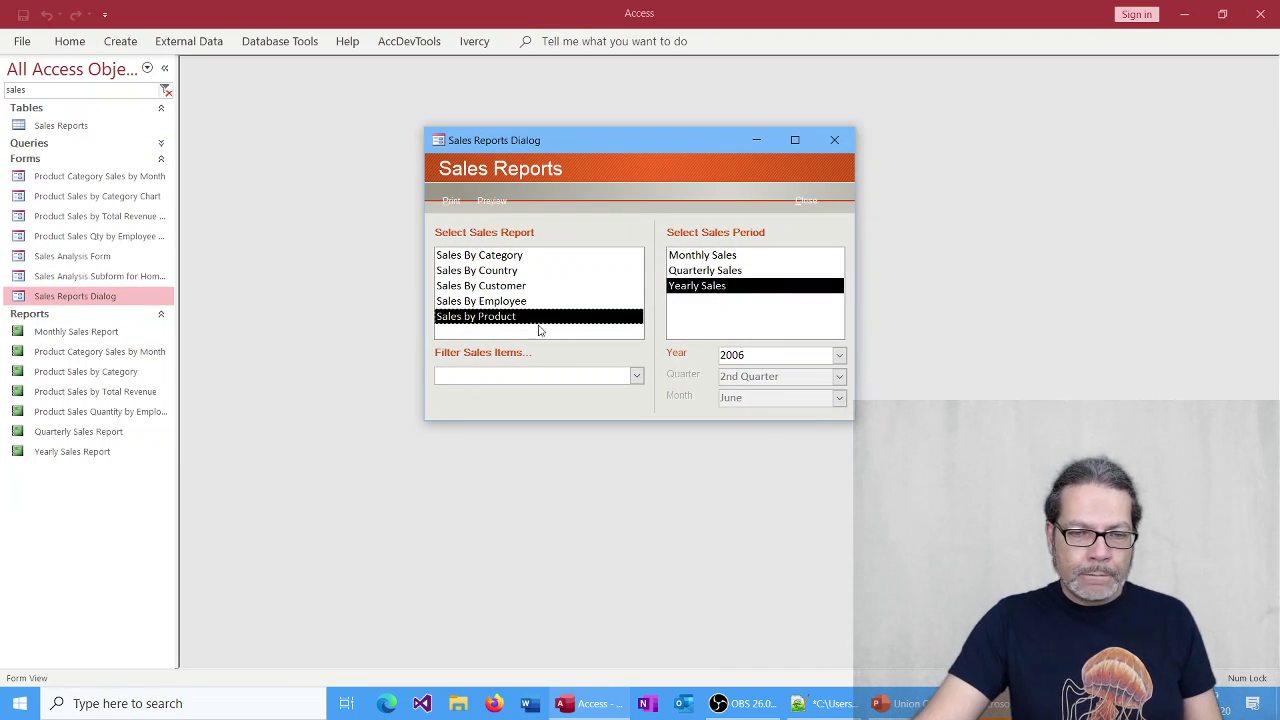
{"action": "left_click", "coordinate": [636, 375]}
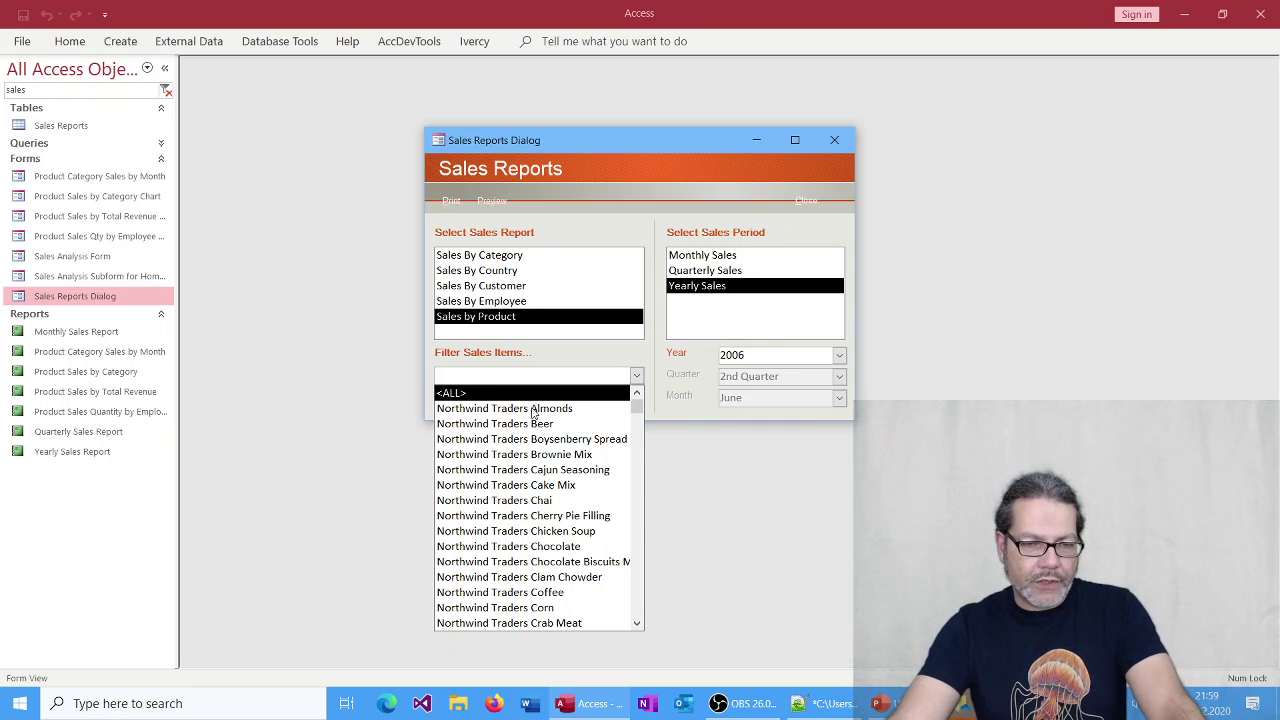
{"action": "left_click", "coordinate": [515, 500]}
Step: Switch the sales item filter to <ALL>, then preview the 2006 yearly sales report and close it
{"action": "left_click", "coordinate": [636, 378]}
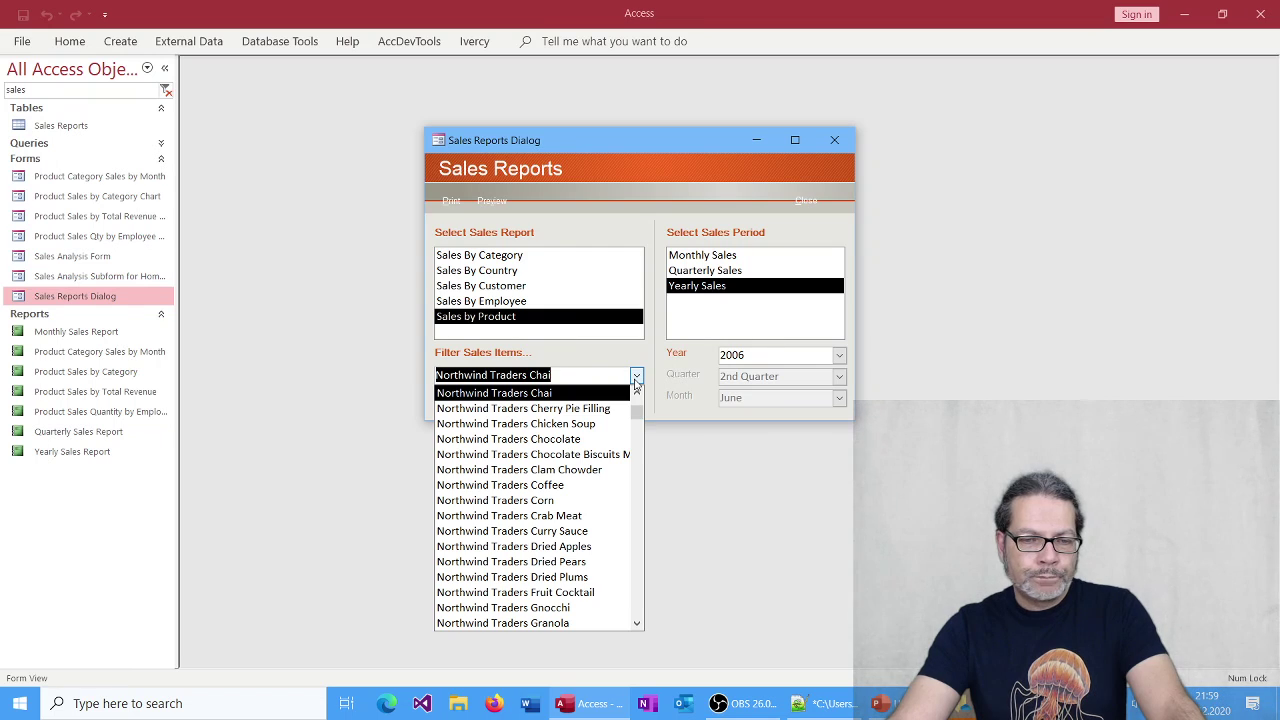
{"action": "left_click_drag", "start_coordinate": [637, 412], "coordinate": [637, 396]}
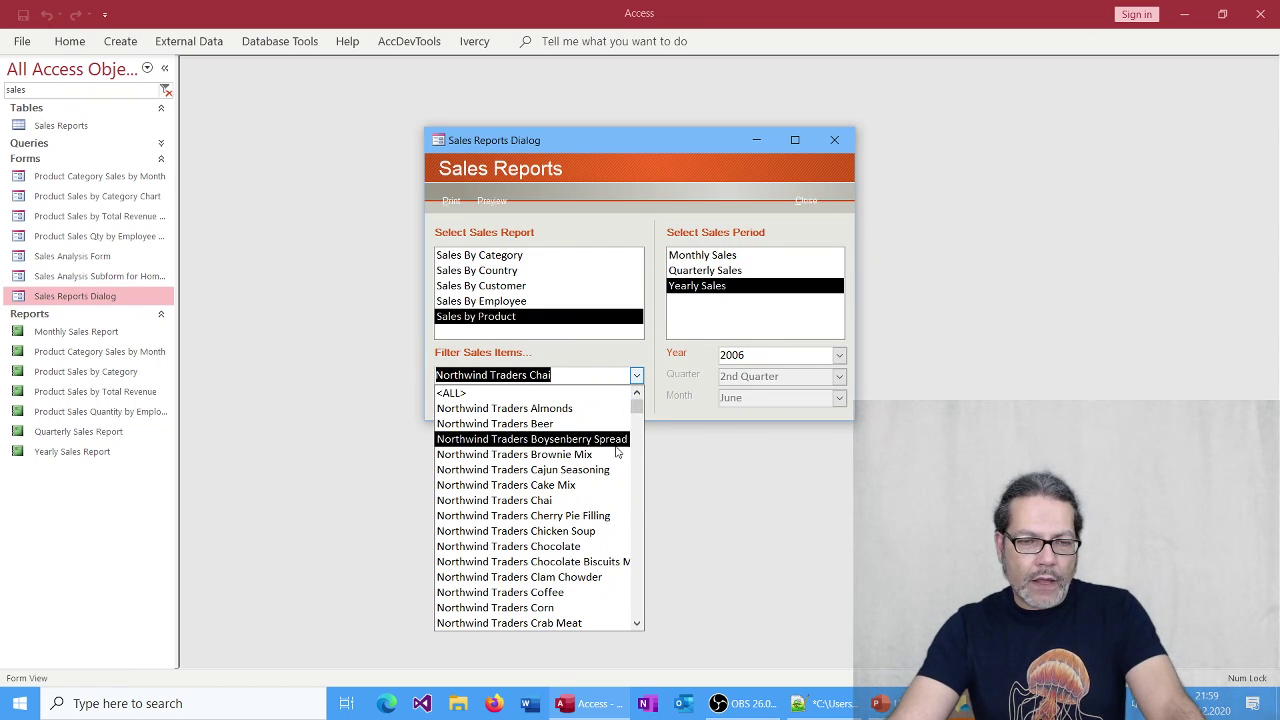
{"action": "left_click", "coordinate": [567, 397]}
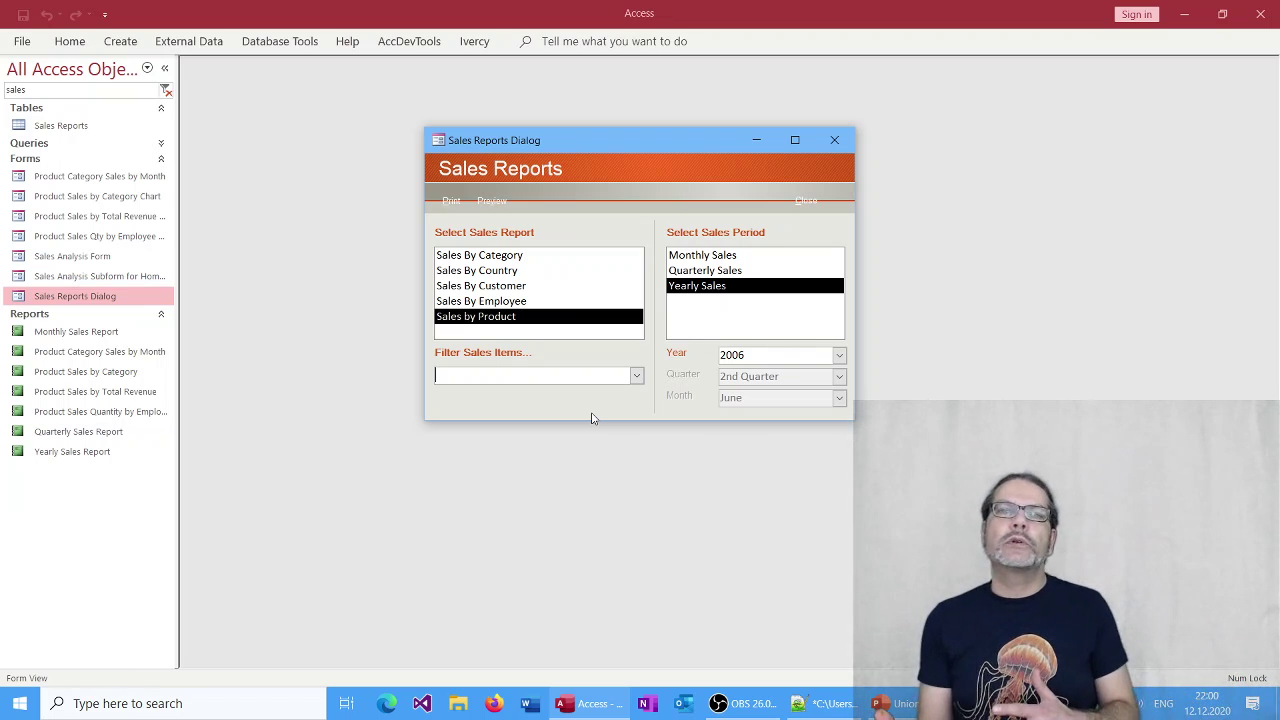
{"action": "key", "text": "Return"}
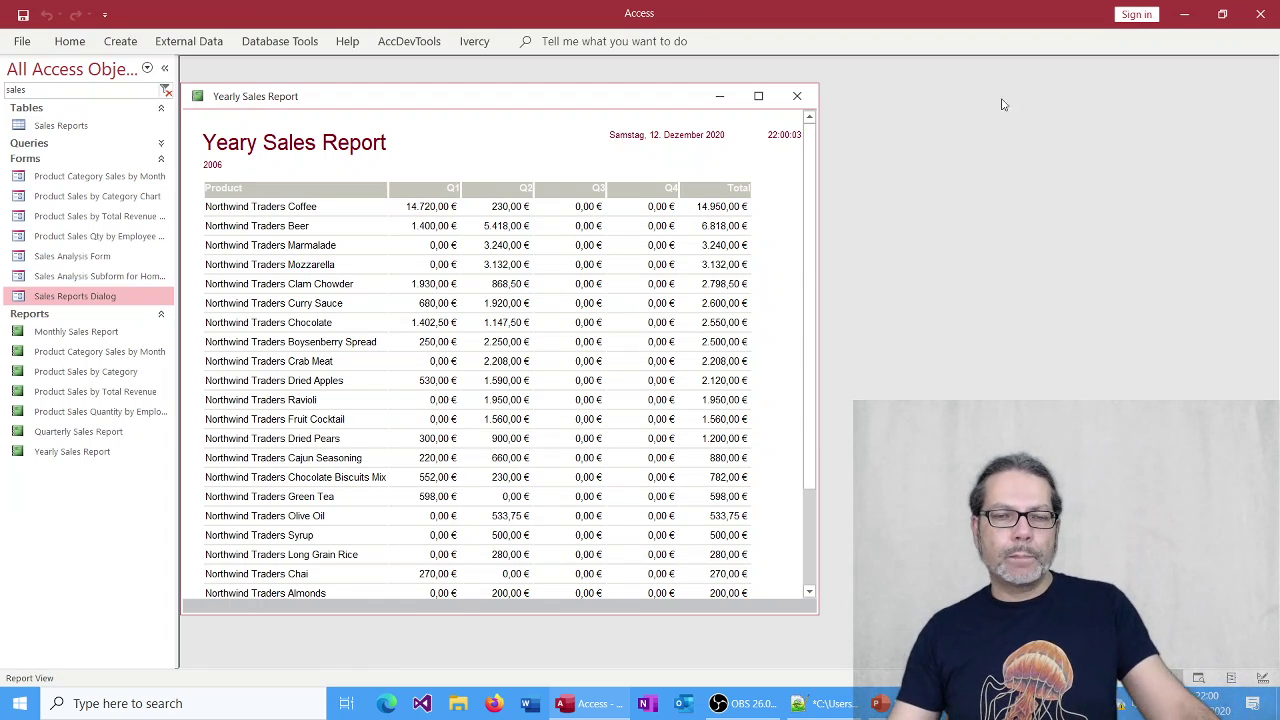
{"action": "left_click", "coordinate": [797, 97]}
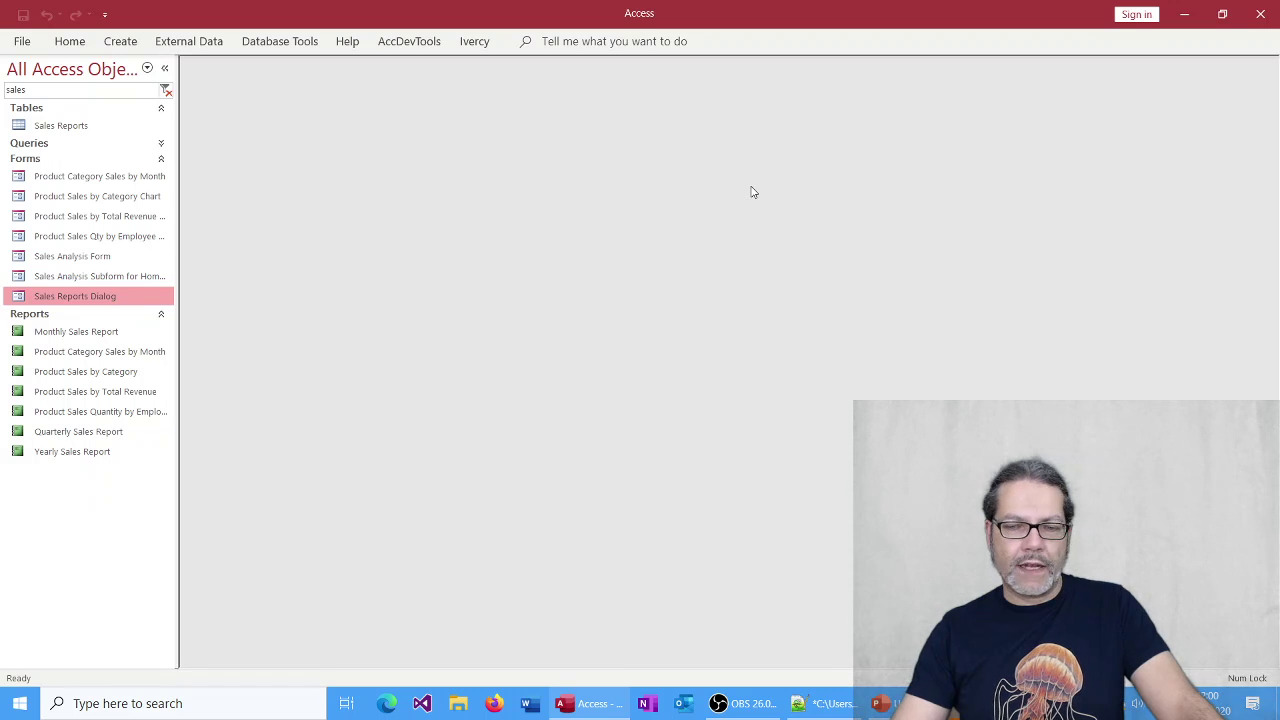